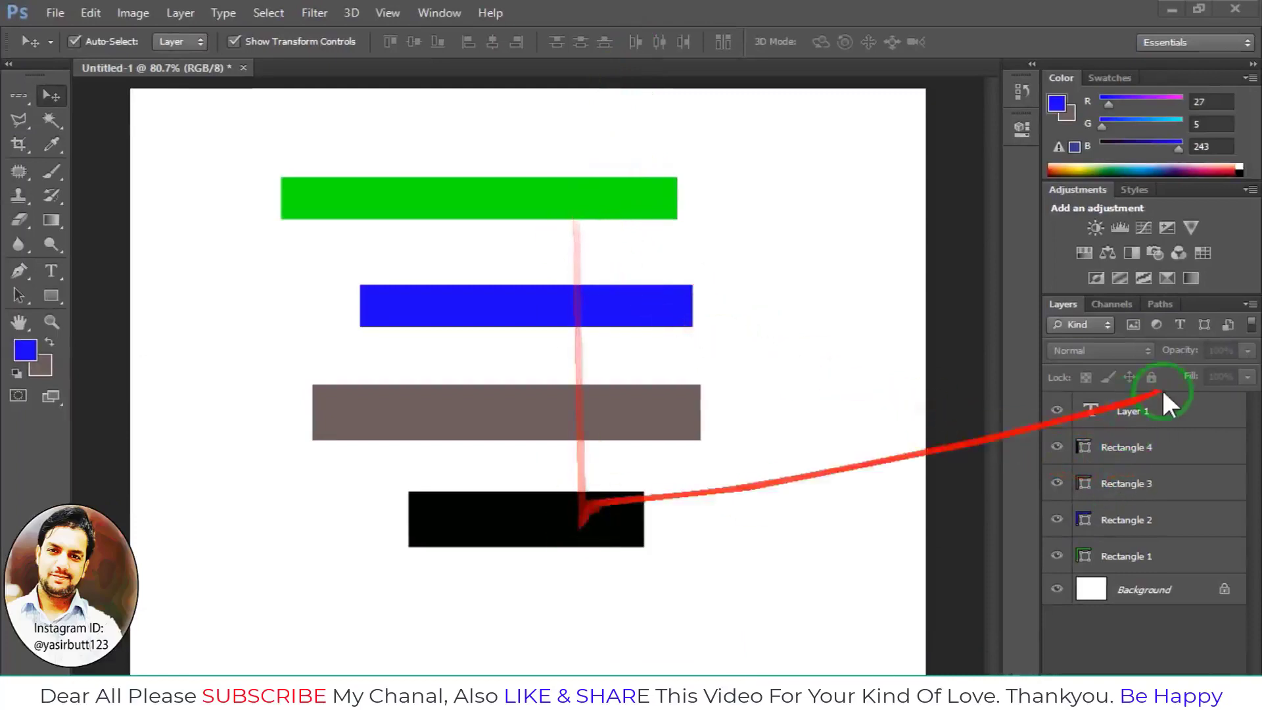
pyautogui.click(554, 207)
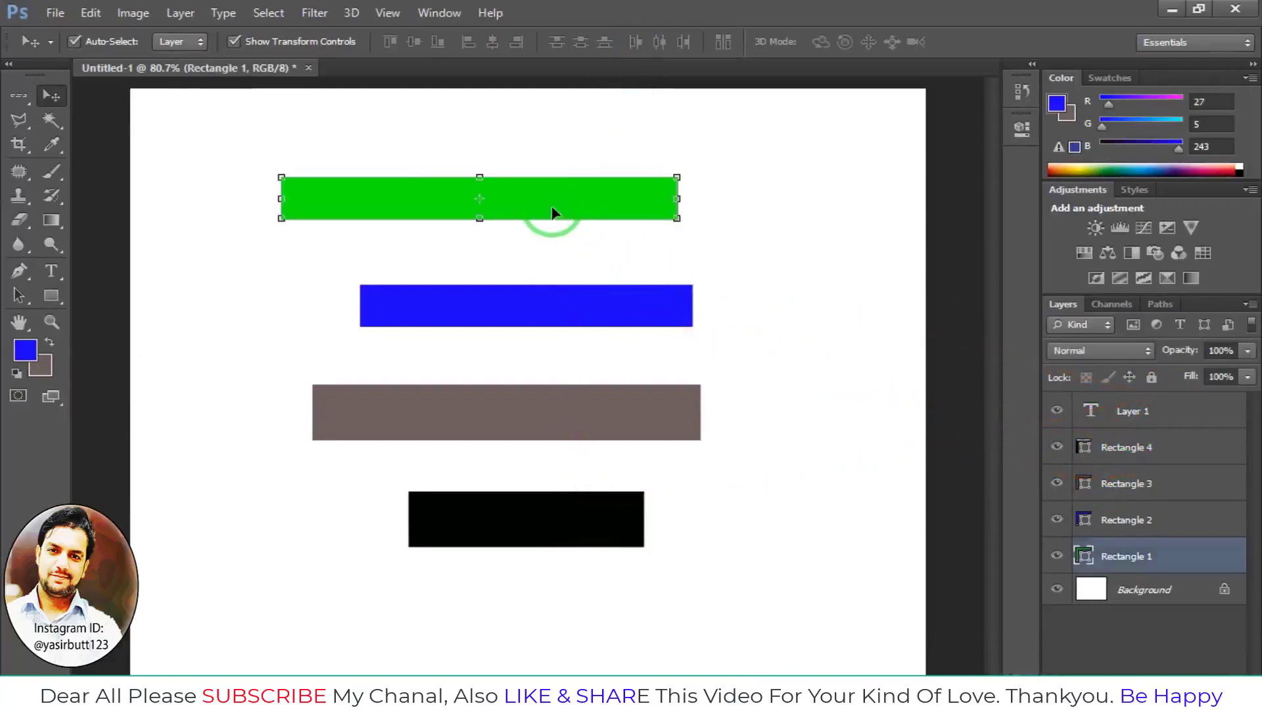
pyautogui.click(53, 97)
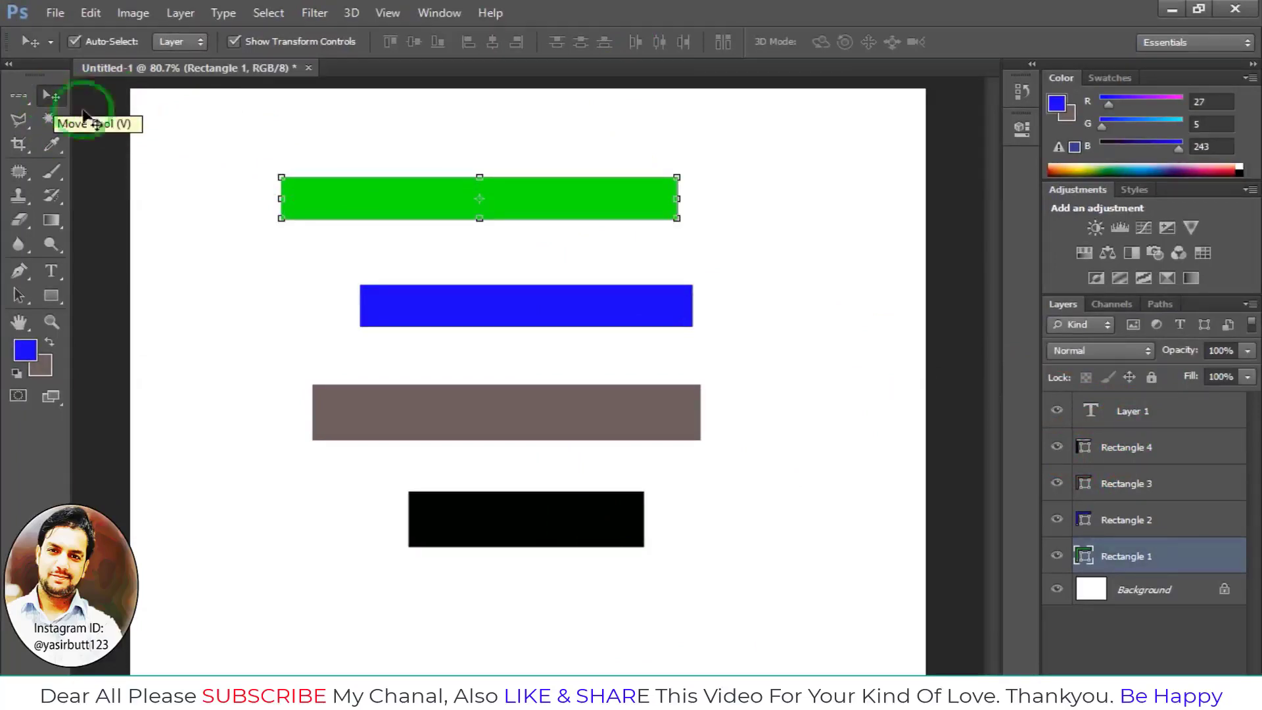
pyautogui.click(494, 217)
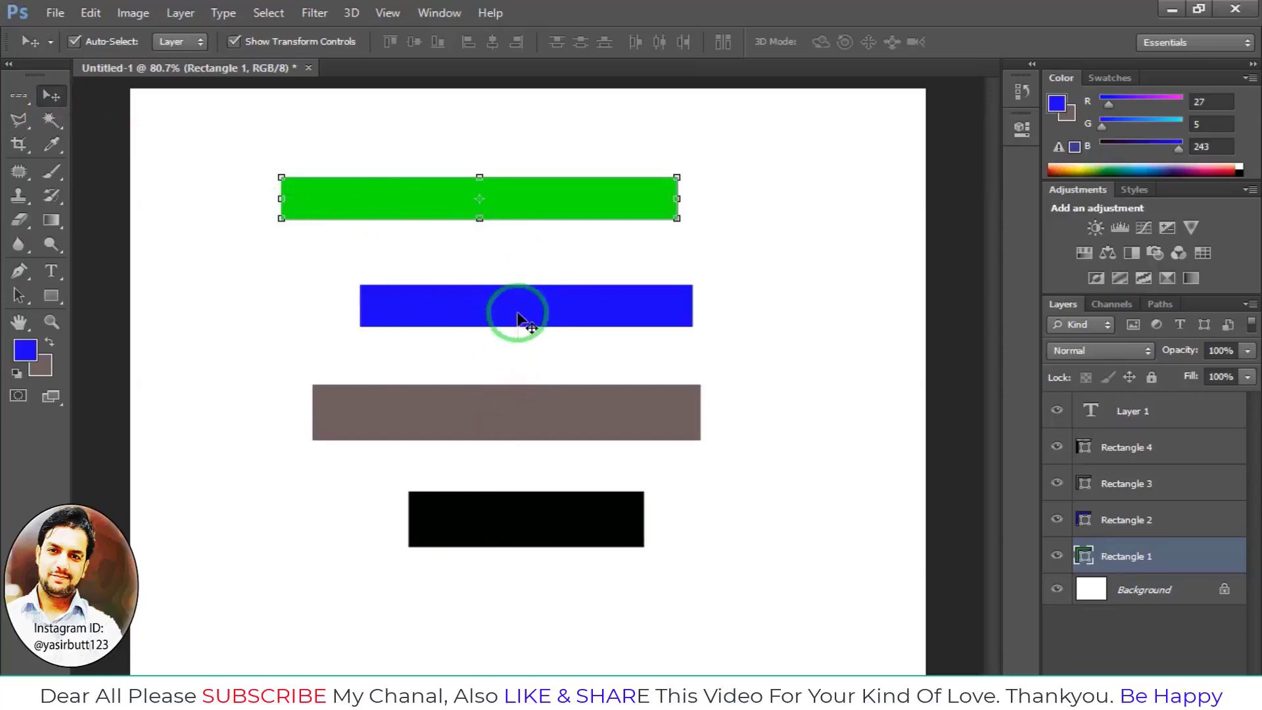
pyautogui.click(709, 329)
pyautogui.click(595, 215)
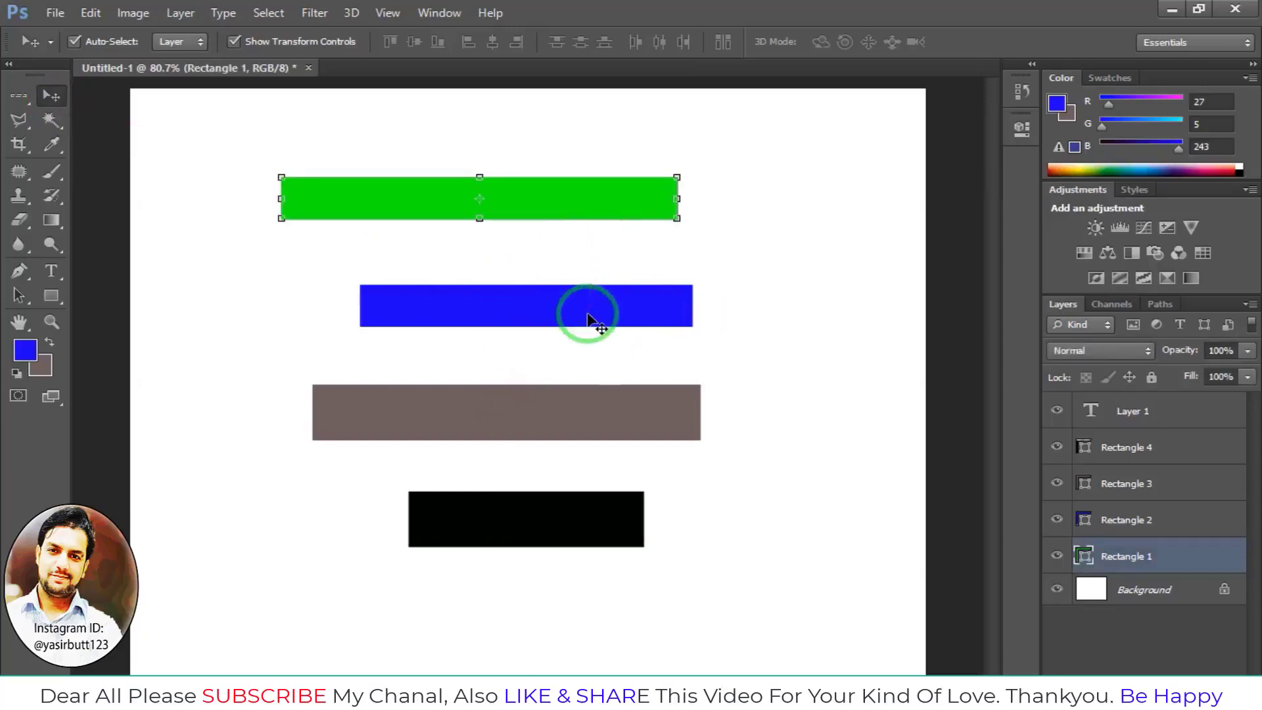
pyautogui.keyDown('shift'); pyautogui.click(590, 319); pyautogui.keyUp('shift')
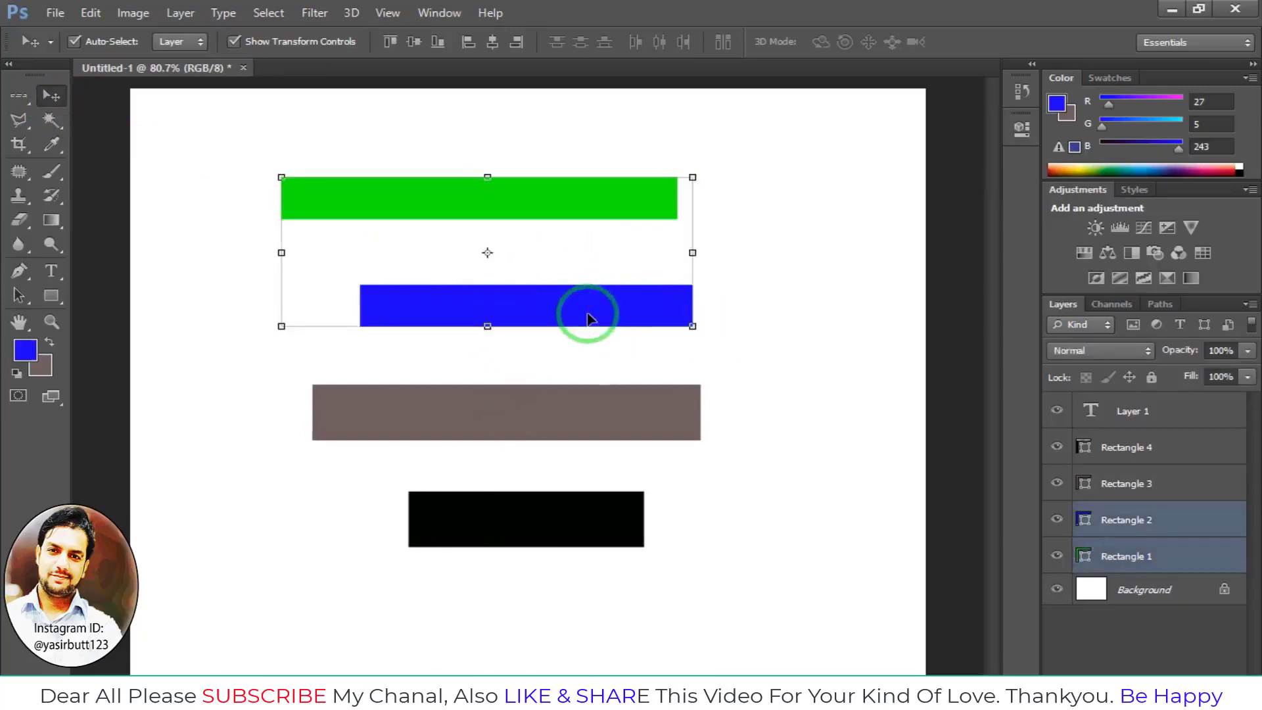
pyautogui.keyDown('shift'); pyautogui.click(584, 425); pyautogui.keyUp('shift')
pyautogui.keyDown('shift'); pyautogui.click(543, 524); pyautogui.keyUp('shift')
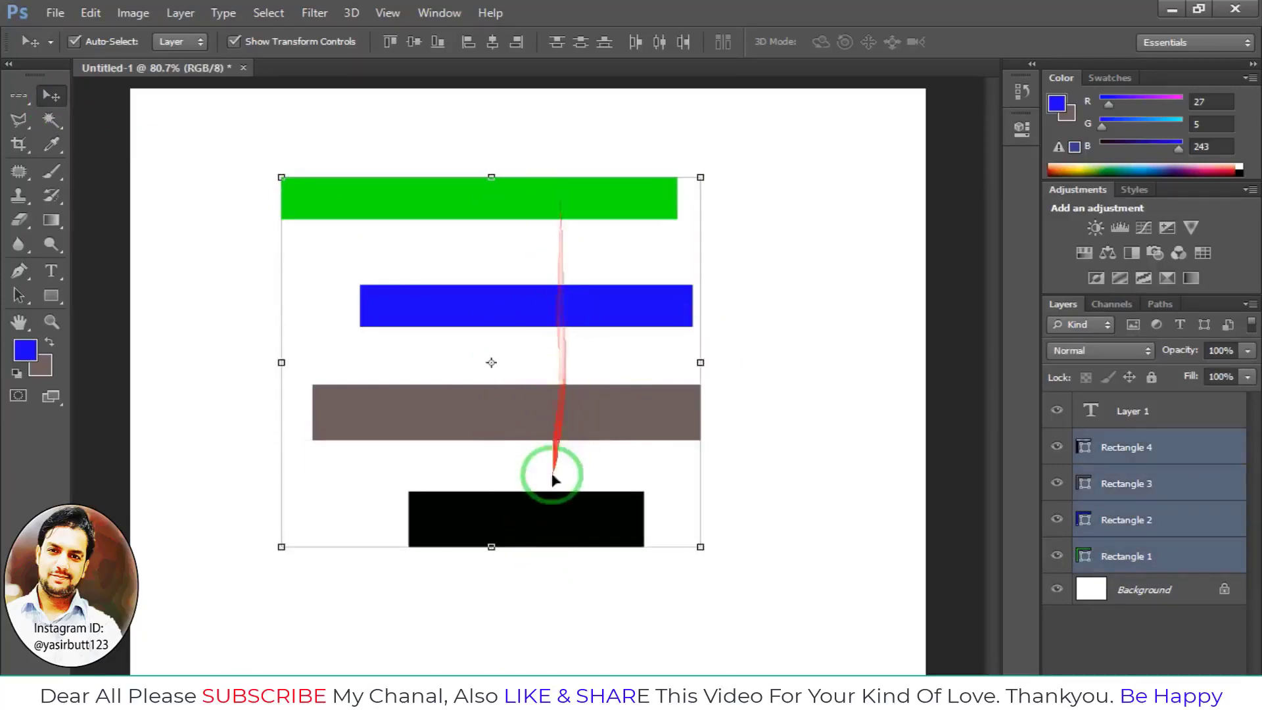
pyautogui.click(817, 306)
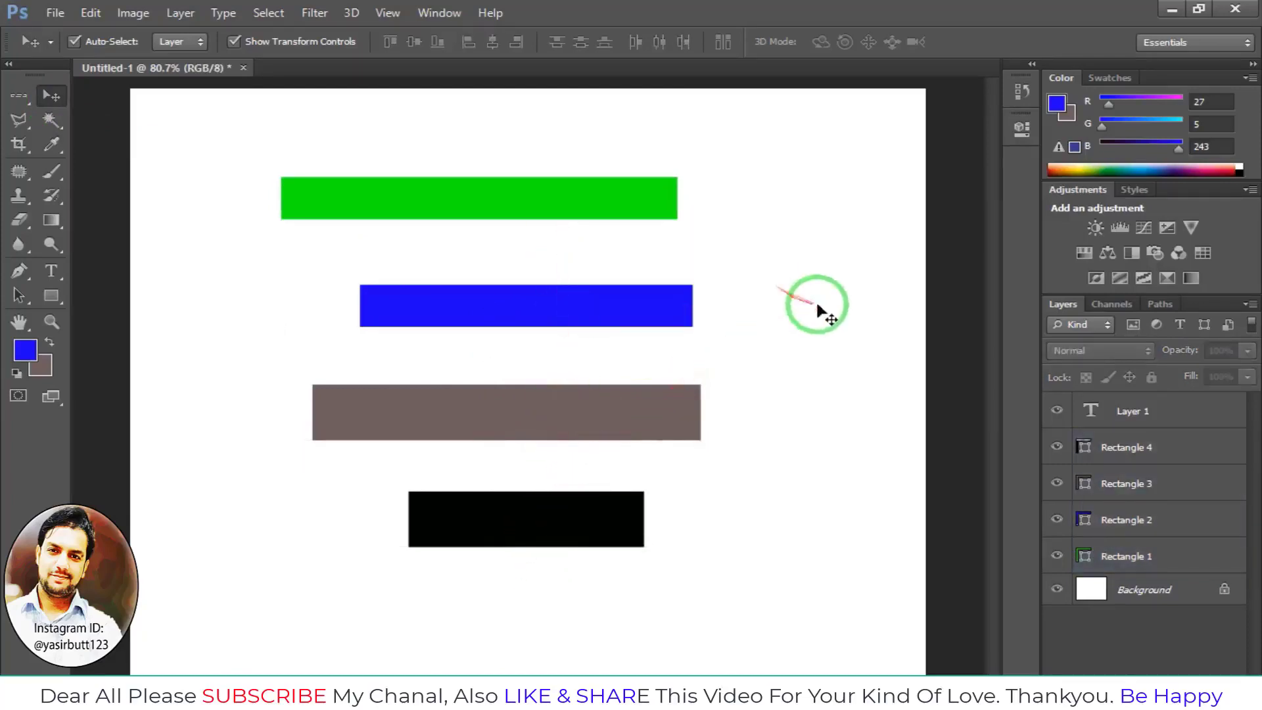
# Select Layer 1 through Rectangle 1, try left and right edge alignment, then align horizontal centres.
pyautogui.click(1144, 419)
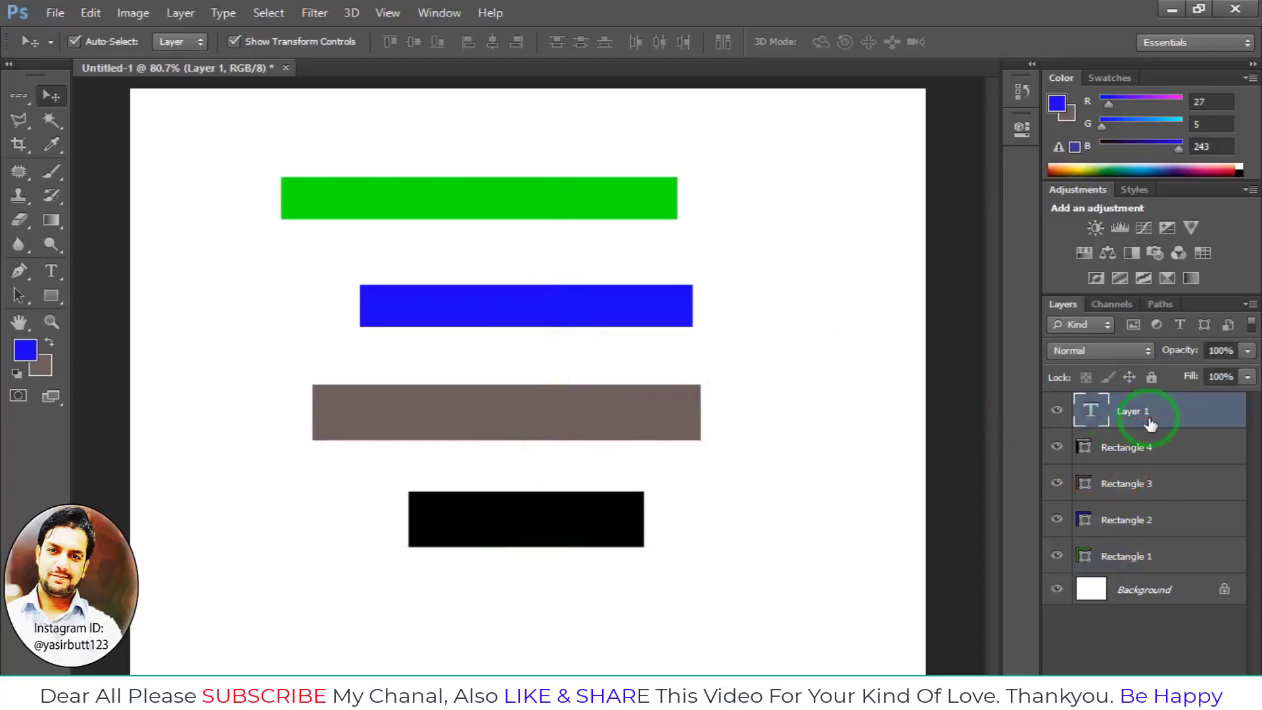
pyautogui.keyDown('shift'); pyautogui.click(1143, 560); pyautogui.keyUp('shift')
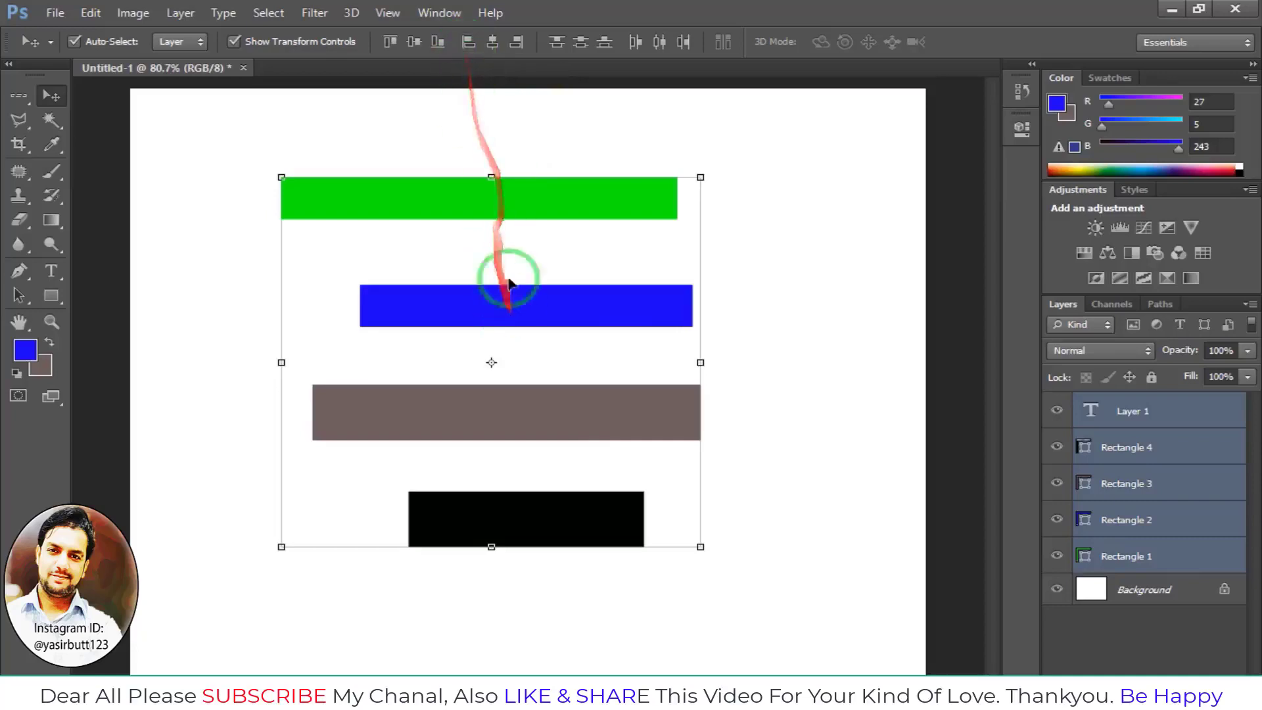
pyautogui.click(460, 45)
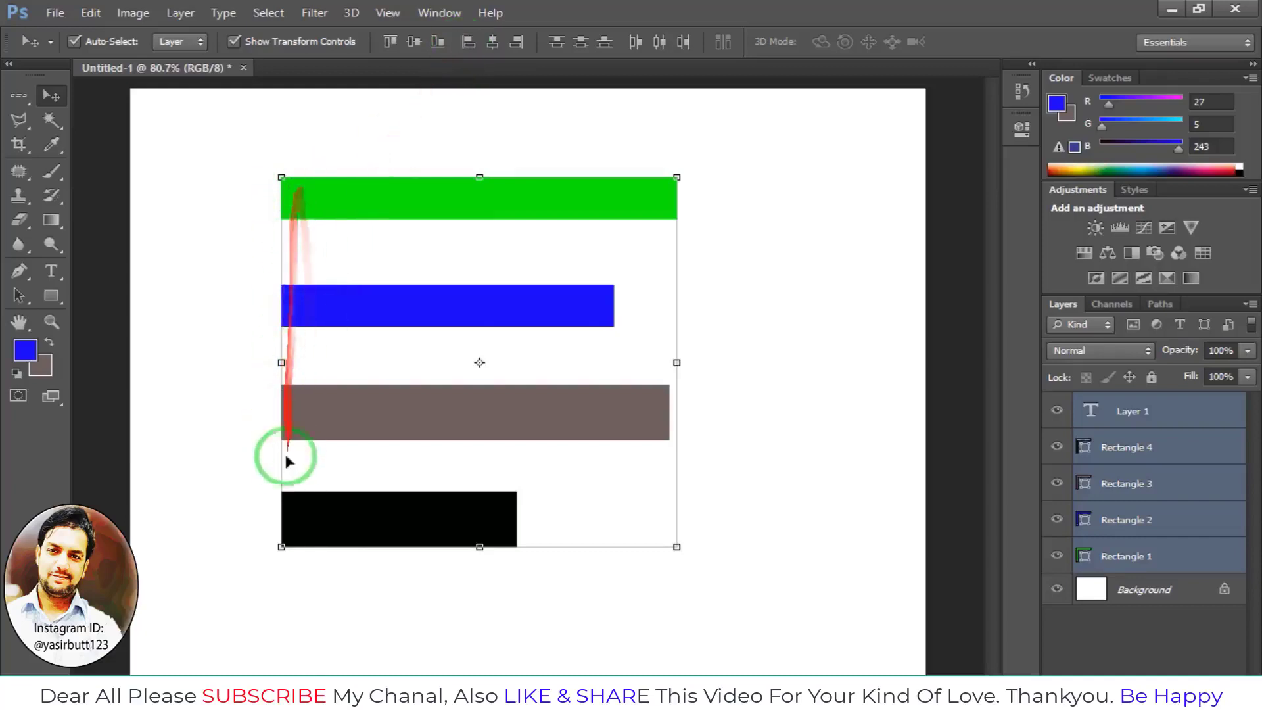
pyautogui.click(512, 43)
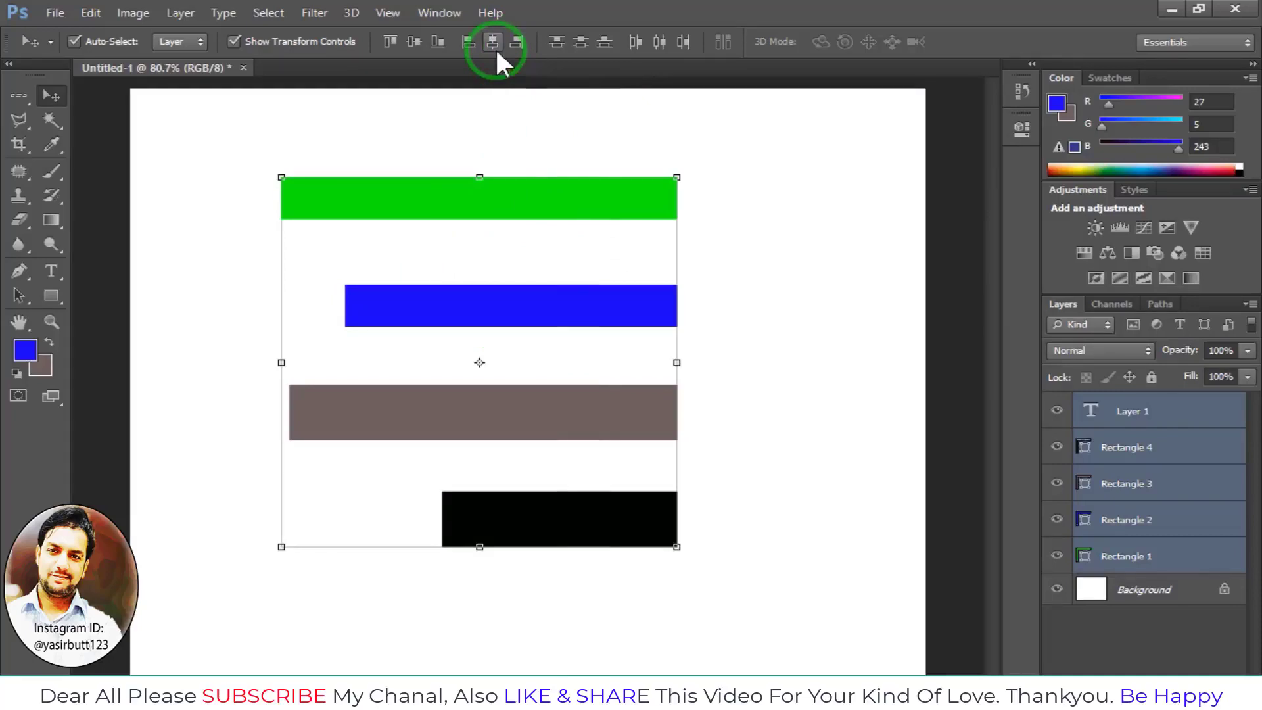
pyautogui.click(495, 46)
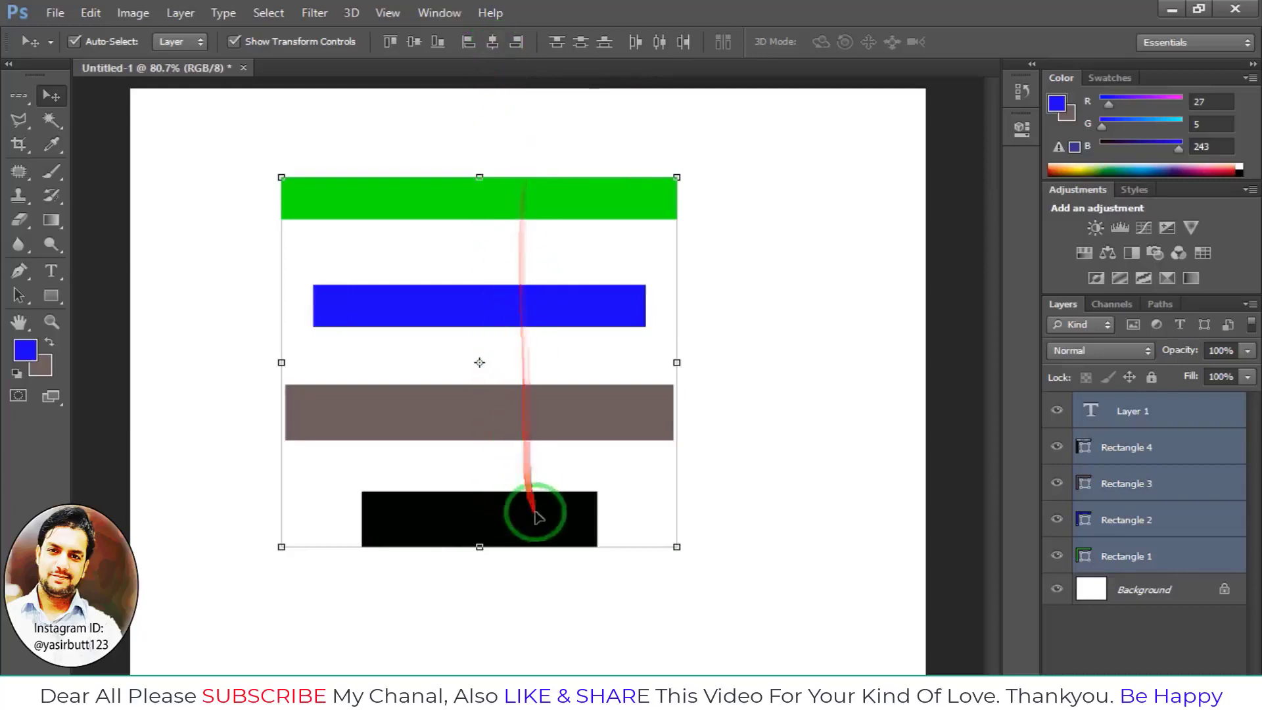
# Left-align all bars, then drag the blue bar left and nudge the green bar up.
pyautogui.click(468, 41)
pyautogui.click(768, 279)
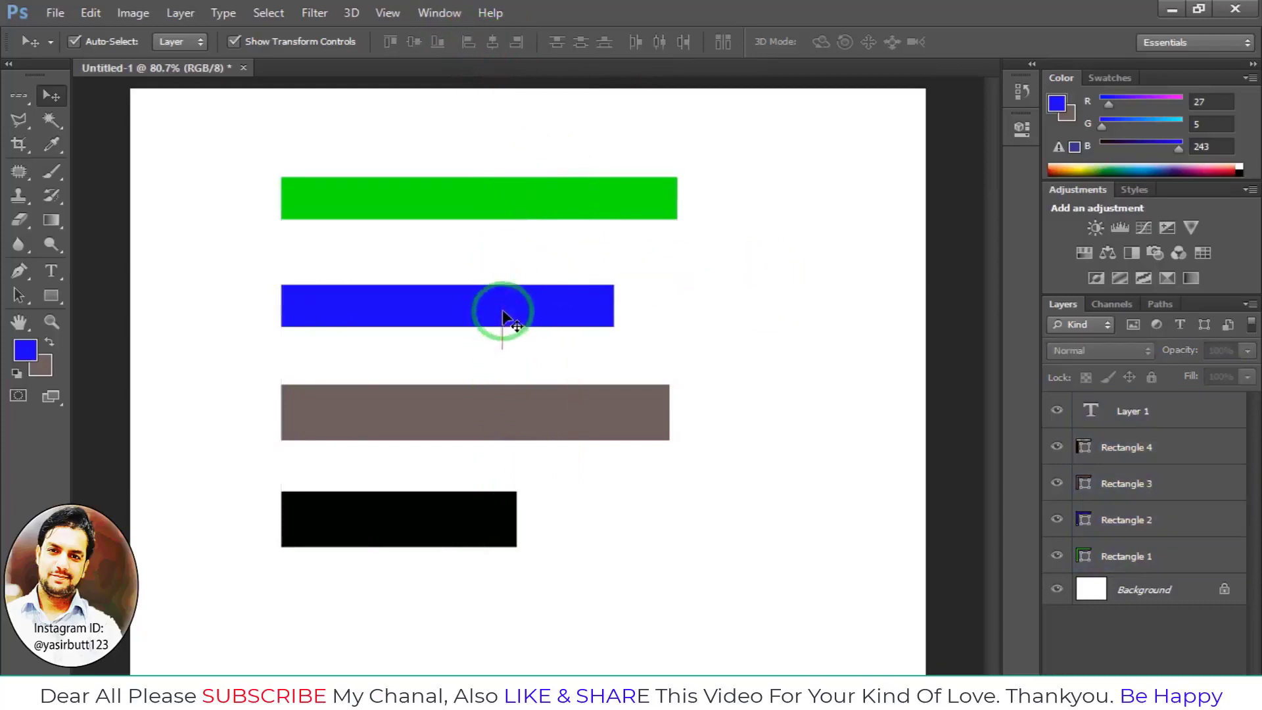
pyautogui.moveTo(503, 319); pyautogui.dragTo(407, 297)
pyautogui.moveTo(443, 201); pyautogui.dragTo(433, 178)
# Centre the green and blue bars horizontally on each other.
pyautogui.click(604, 251)
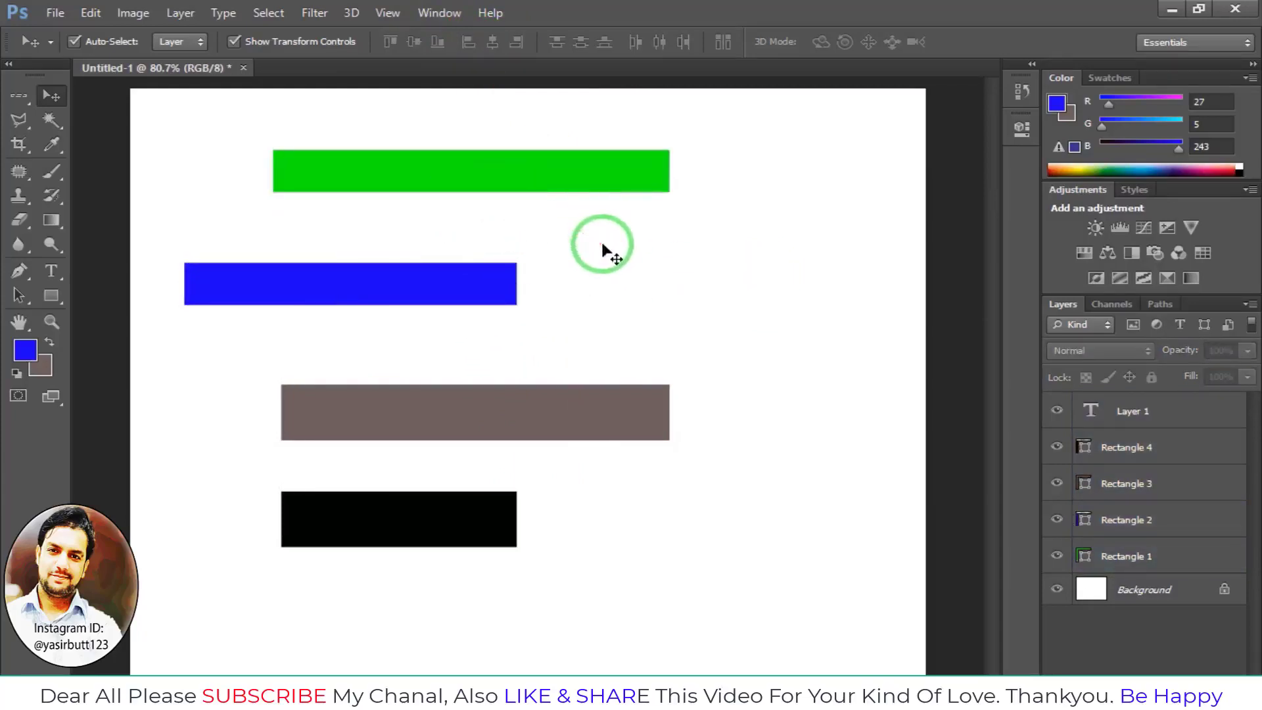
pyautogui.click(513, 188)
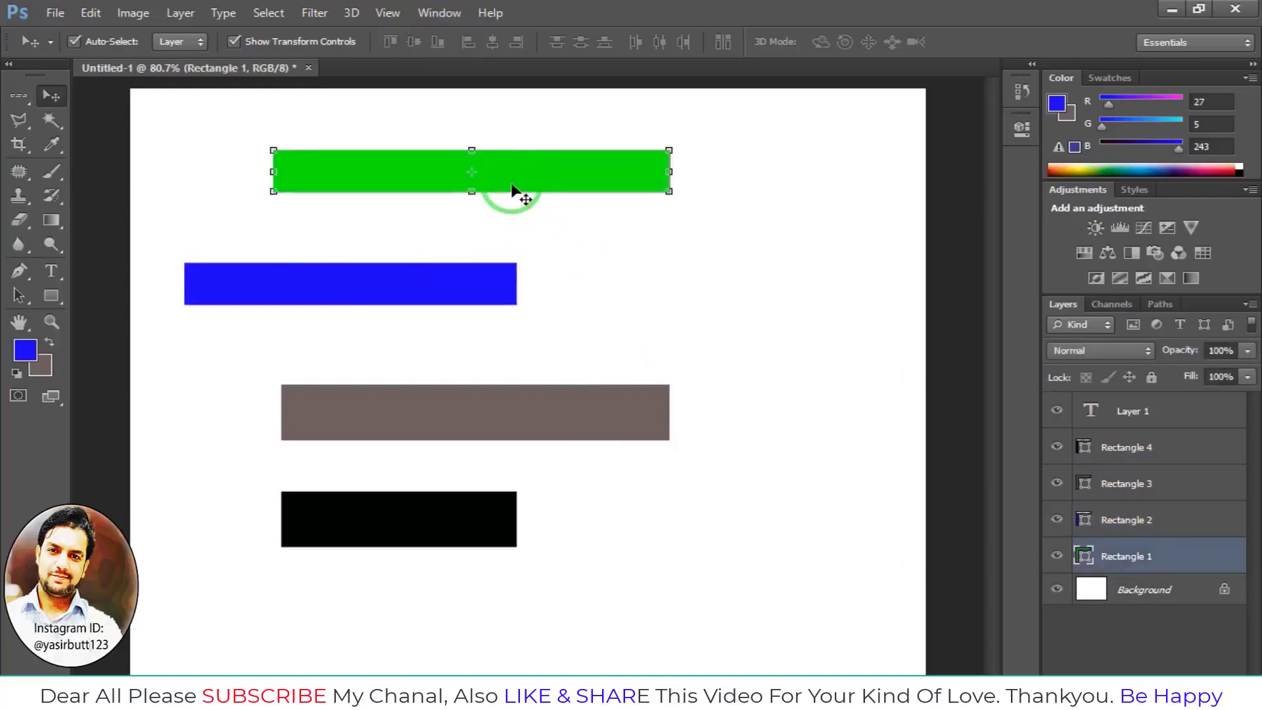
pyautogui.keyDown('shift'); pyautogui.click(446, 299); pyautogui.keyUp('shift')
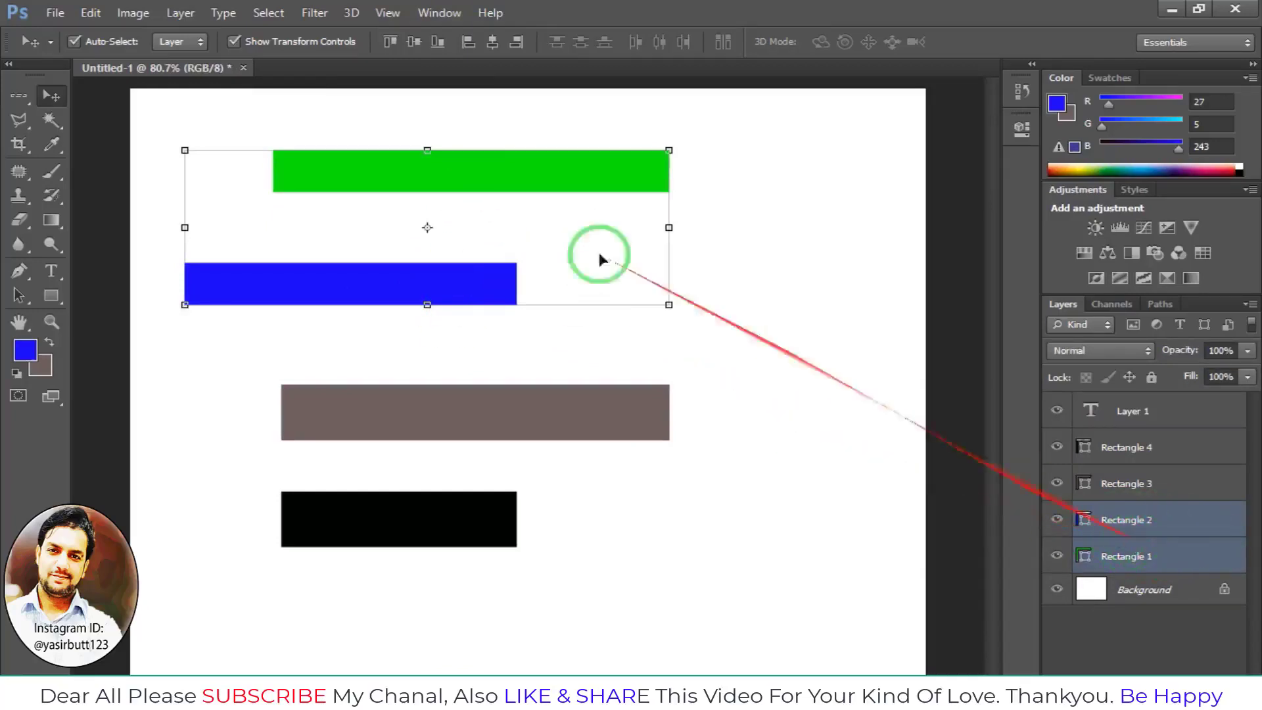
pyautogui.click(492, 42)
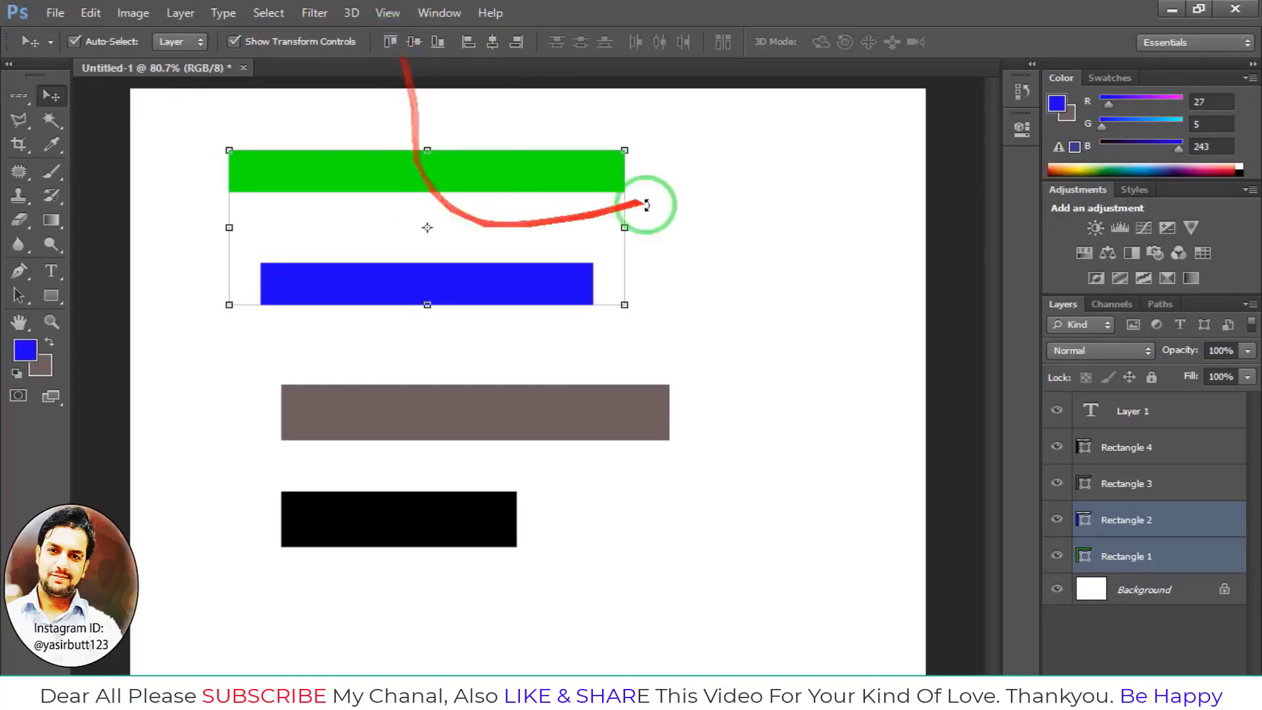
pyautogui.hotkey('ctrl', 't')
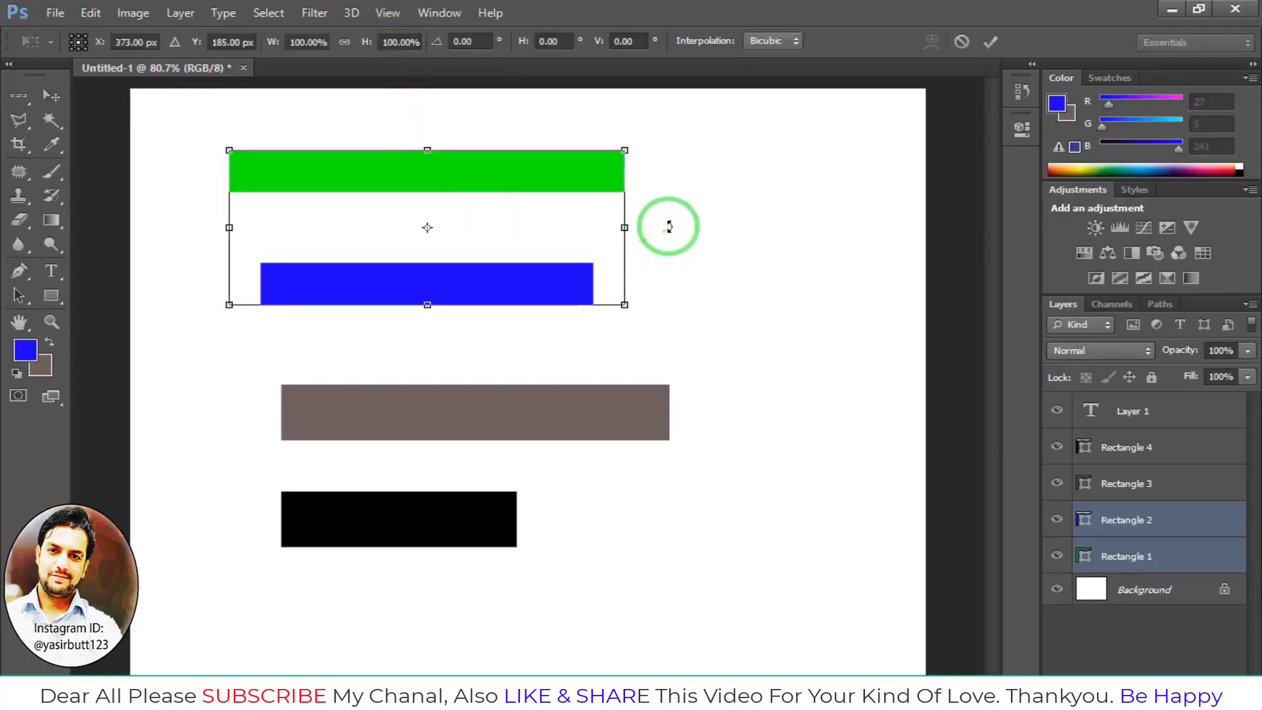
pyautogui.press('Return')
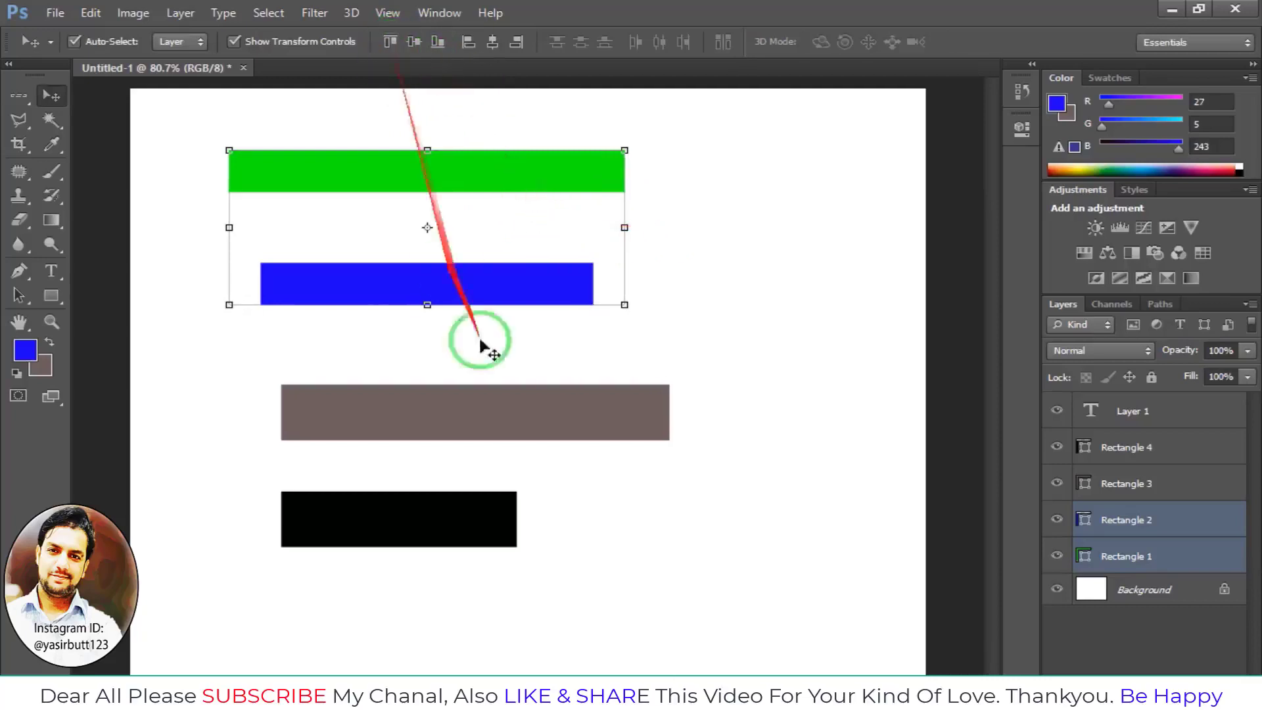
pyautogui.keyDown('shift'); pyautogui.click(495, 427); pyautogui.keyUp('shift')
pyautogui.keyDown('shift'); pyautogui.click(490, 520); pyautogui.keyUp('shift')
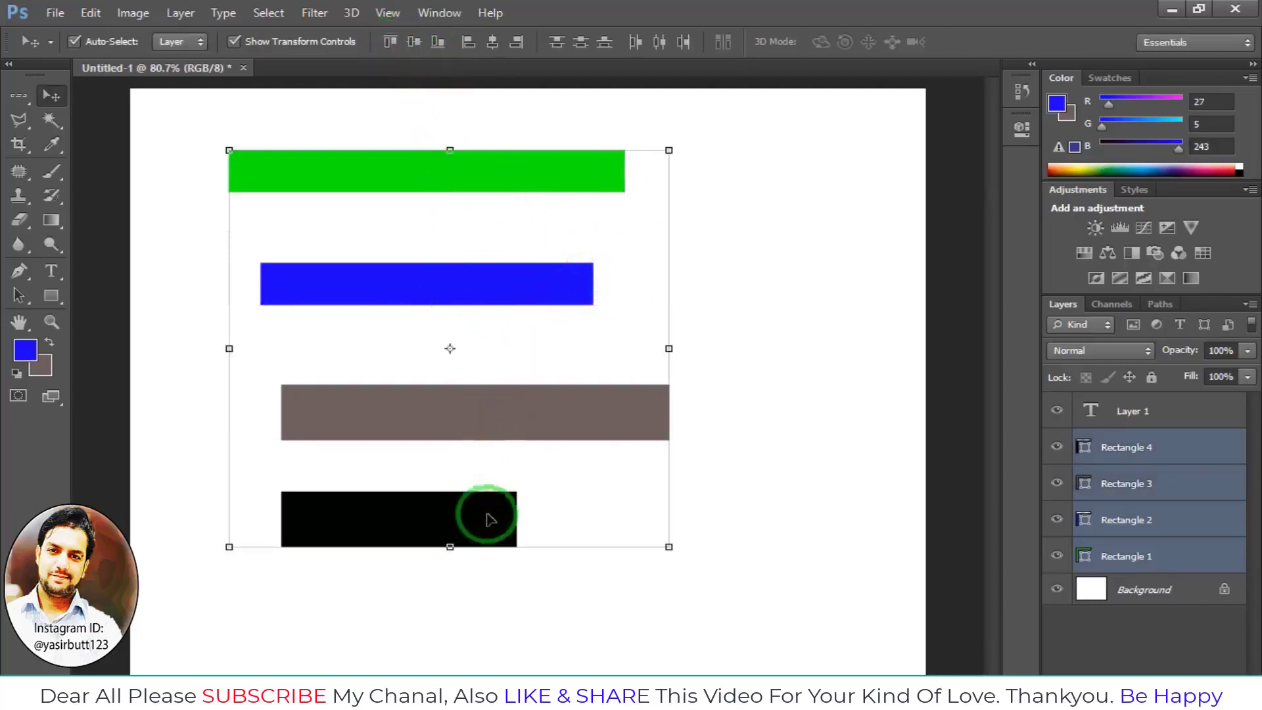
pyautogui.click(392, 44)
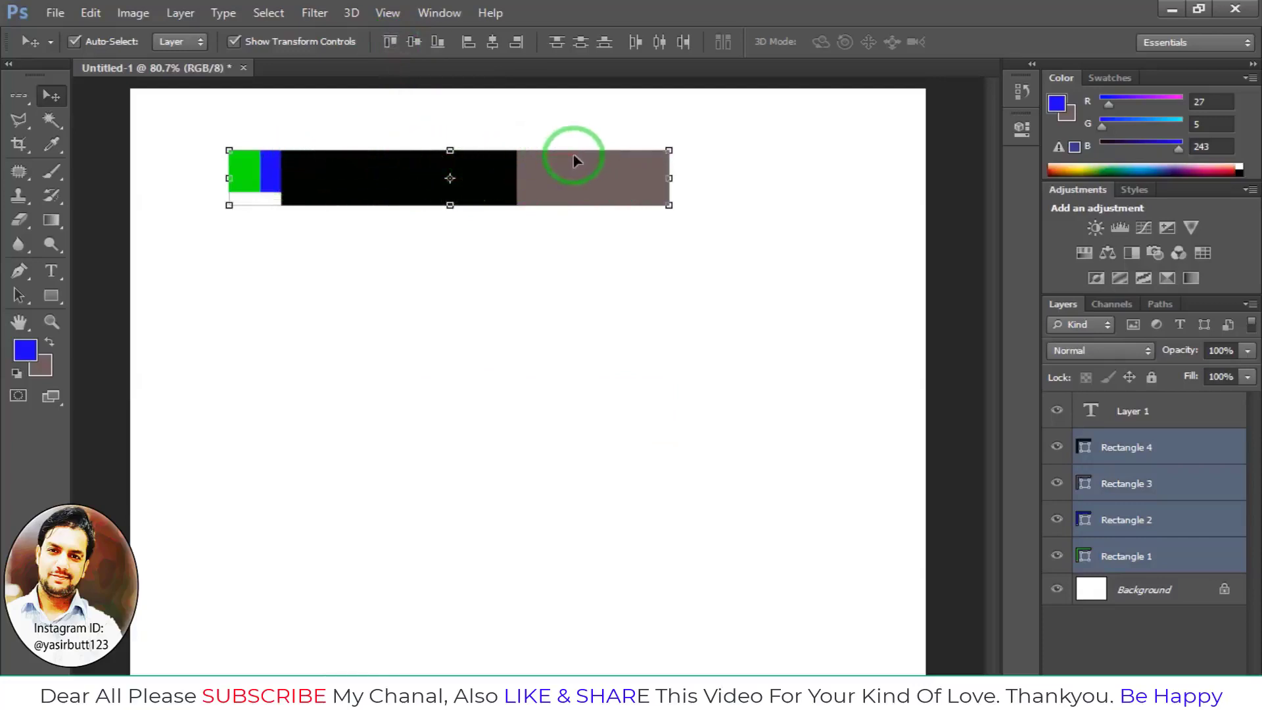
pyautogui.hotkey('ctrl', 'z')
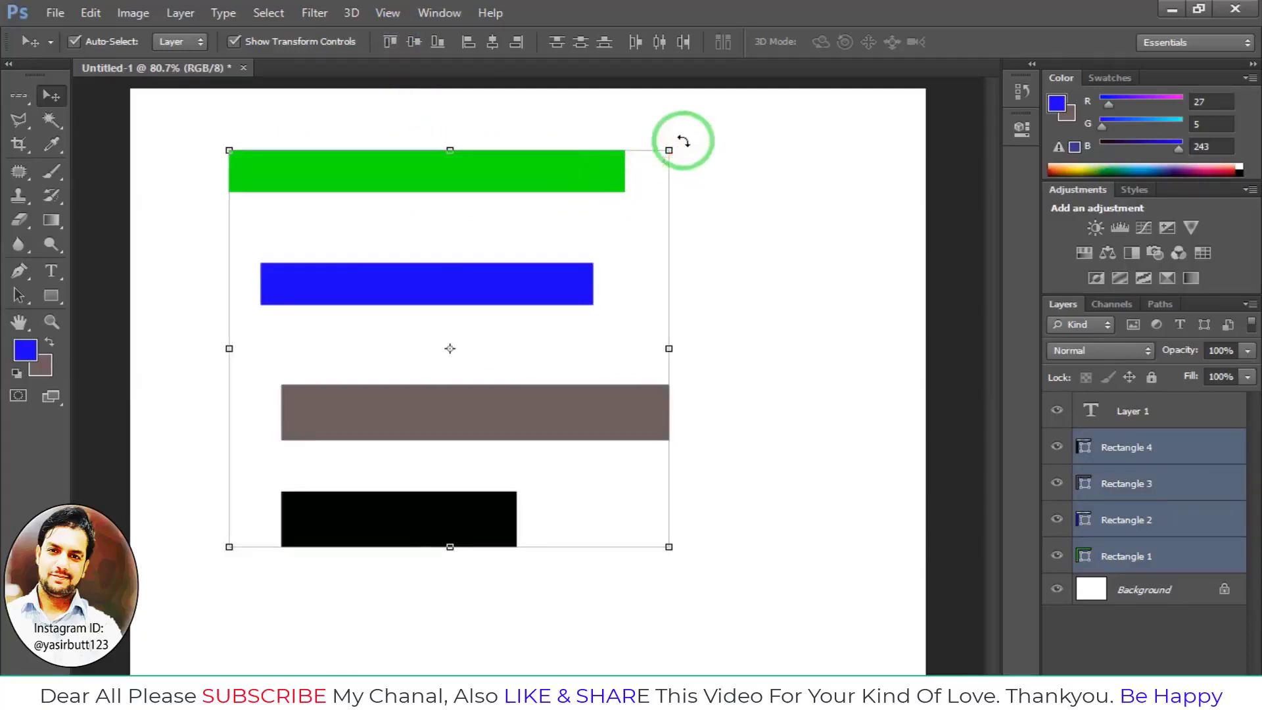
# Rotate all four bars 90 degrees so they stand upright.
pyautogui.moveTo(684, 140); pyautogui.dragTo(733, 575)
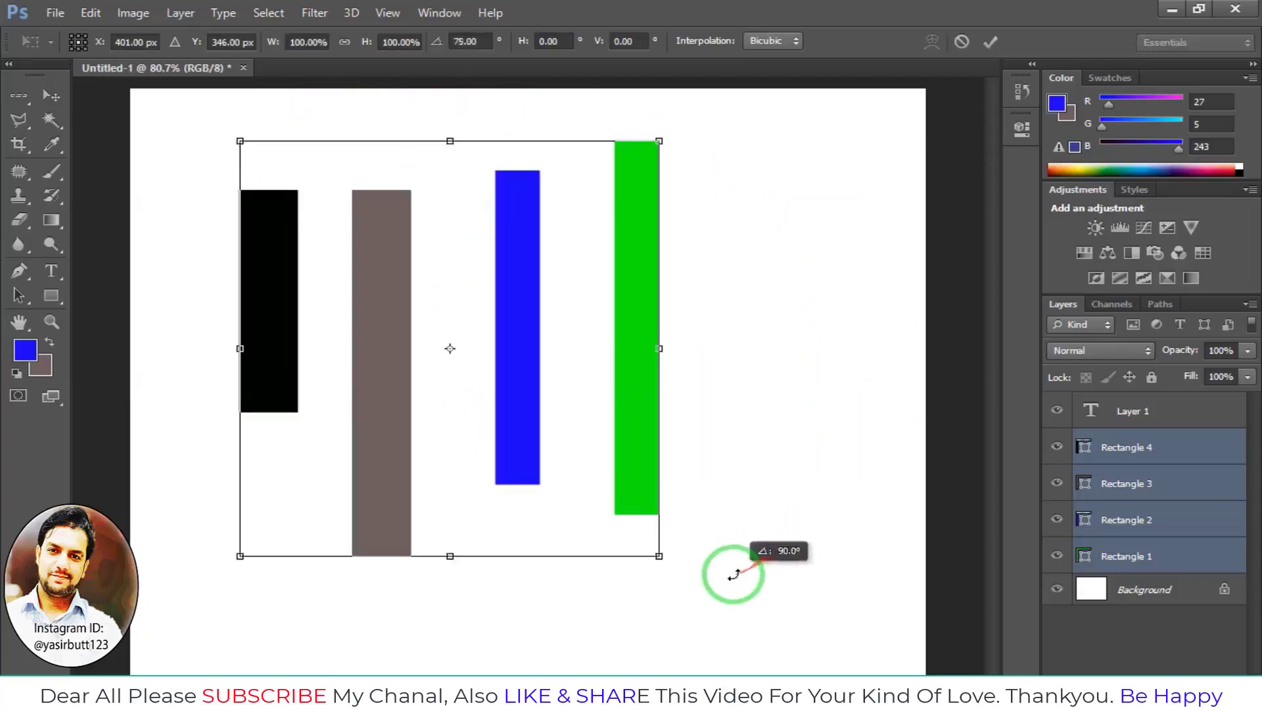
pyautogui.press('Return')
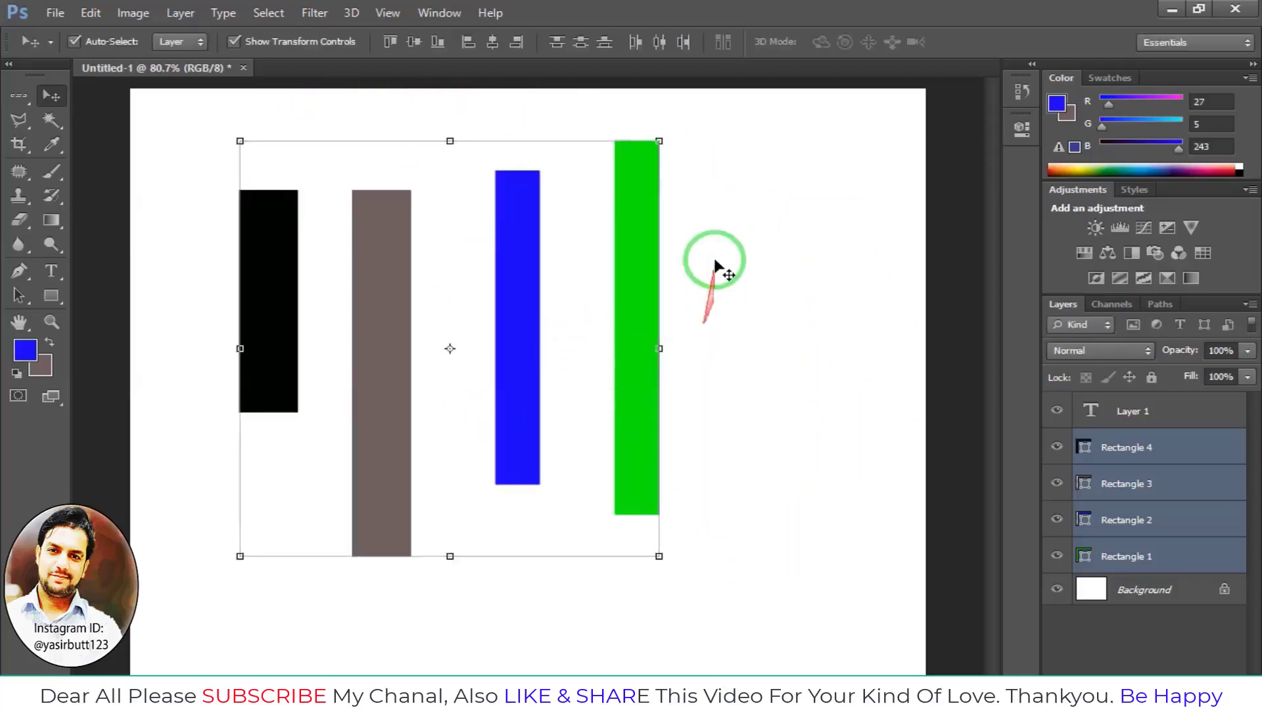
pyautogui.click(715, 262)
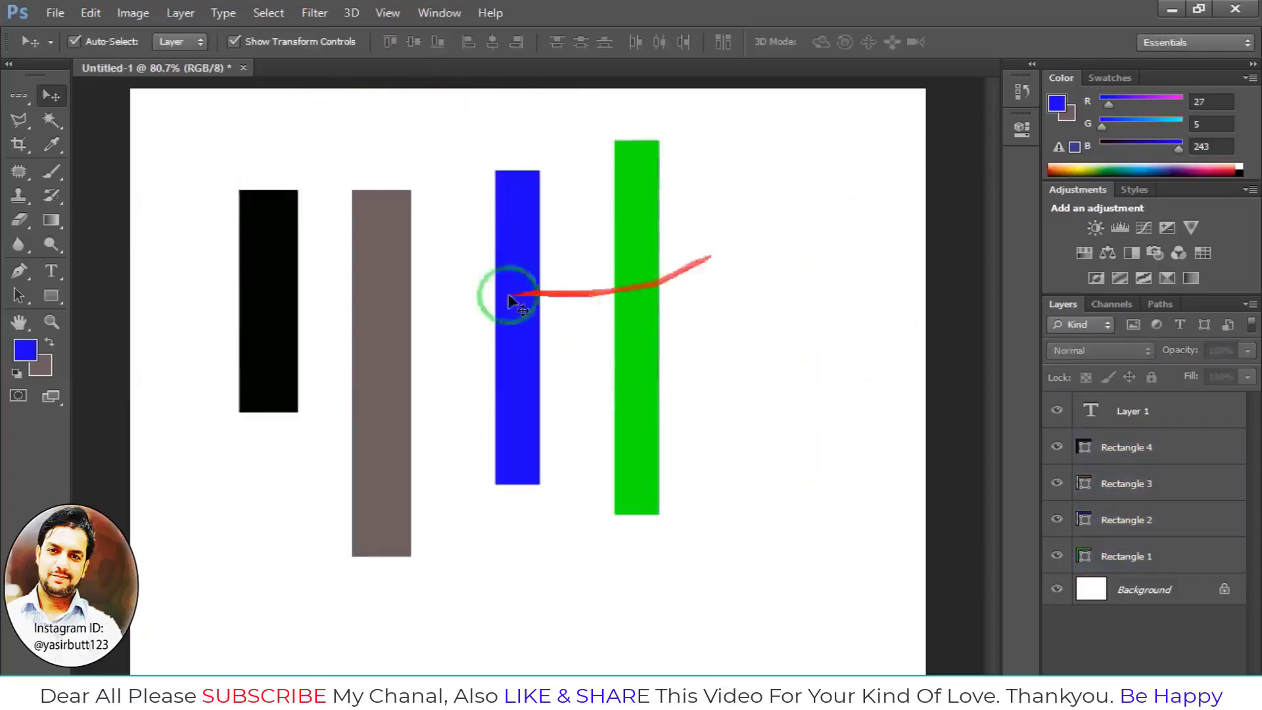
pyautogui.click(635, 247)
pyautogui.keyDown('shift'); pyautogui.click(284, 309); pyautogui.keyUp('shift')
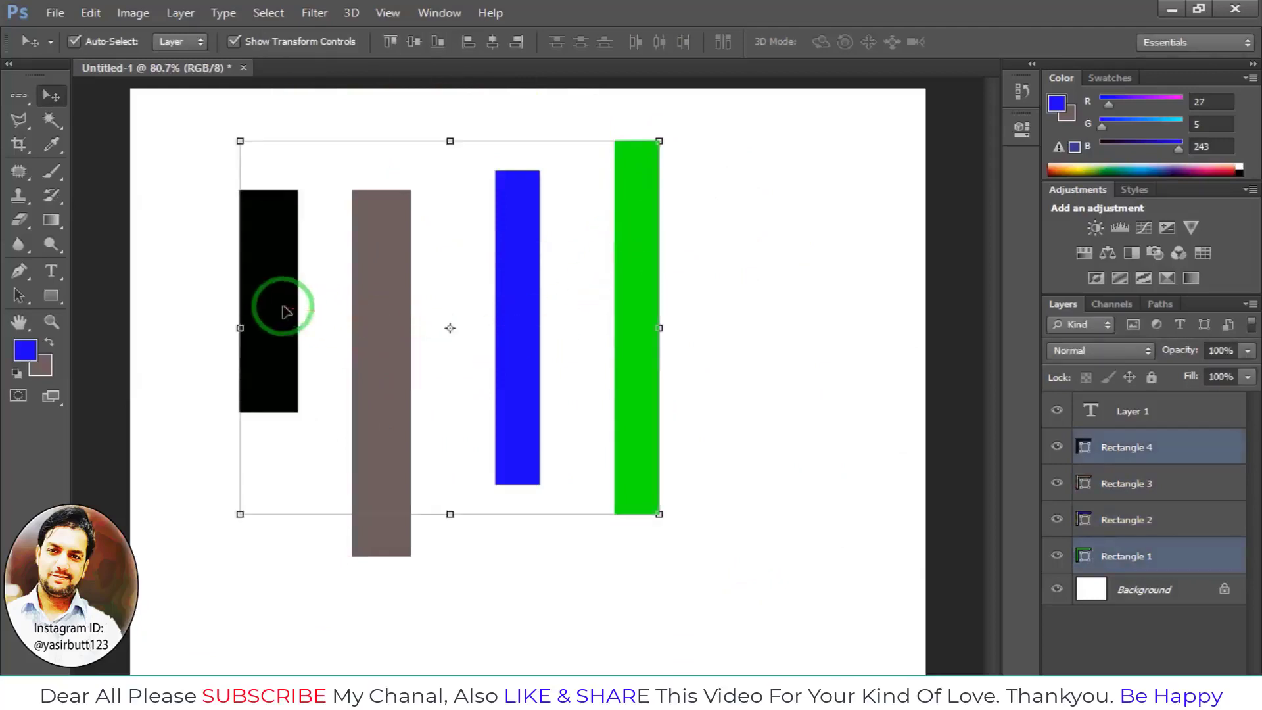
pyautogui.keyDown('shift'); pyautogui.click(530, 290); pyautogui.keyUp('shift')
pyautogui.click(711, 270)
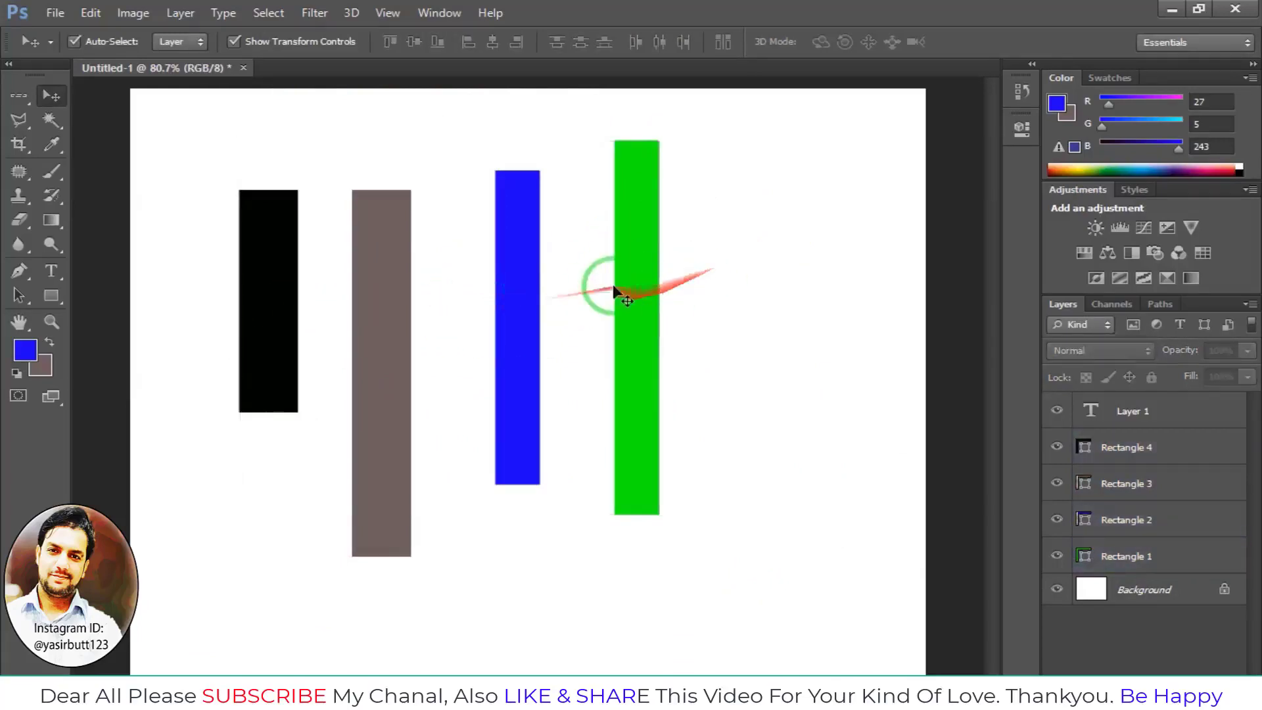
# Select all four bars, try top and bottom alignment, then align their vertical centres.
pyautogui.click(615, 289)
pyautogui.keyDown('shift'); pyautogui.click(523, 292); pyautogui.keyUp('shift')
pyautogui.keyDown('shift'); pyautogui.click(388, 306); pyautogui.keyUp('shift')
pyautogui.keyDown('shift'); pyautogui.click(266, 278); pyautogui.keyUp('shift')
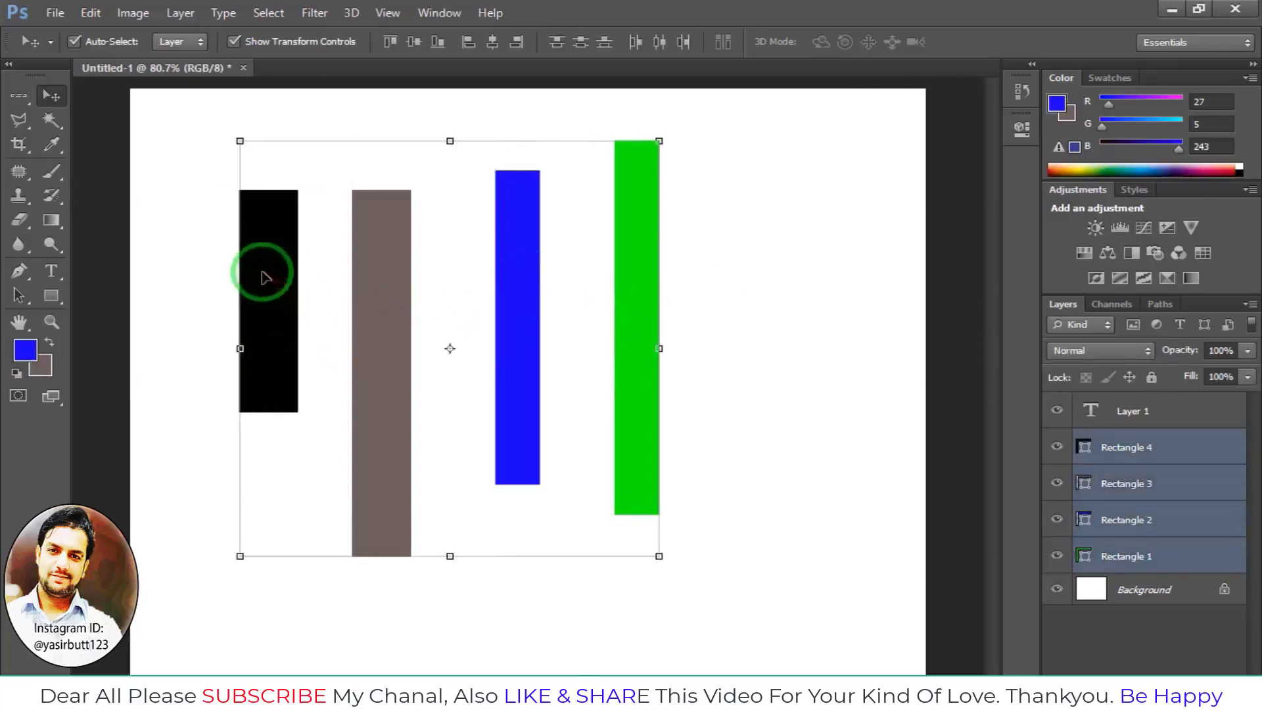
pyautogui.click(388, 41)
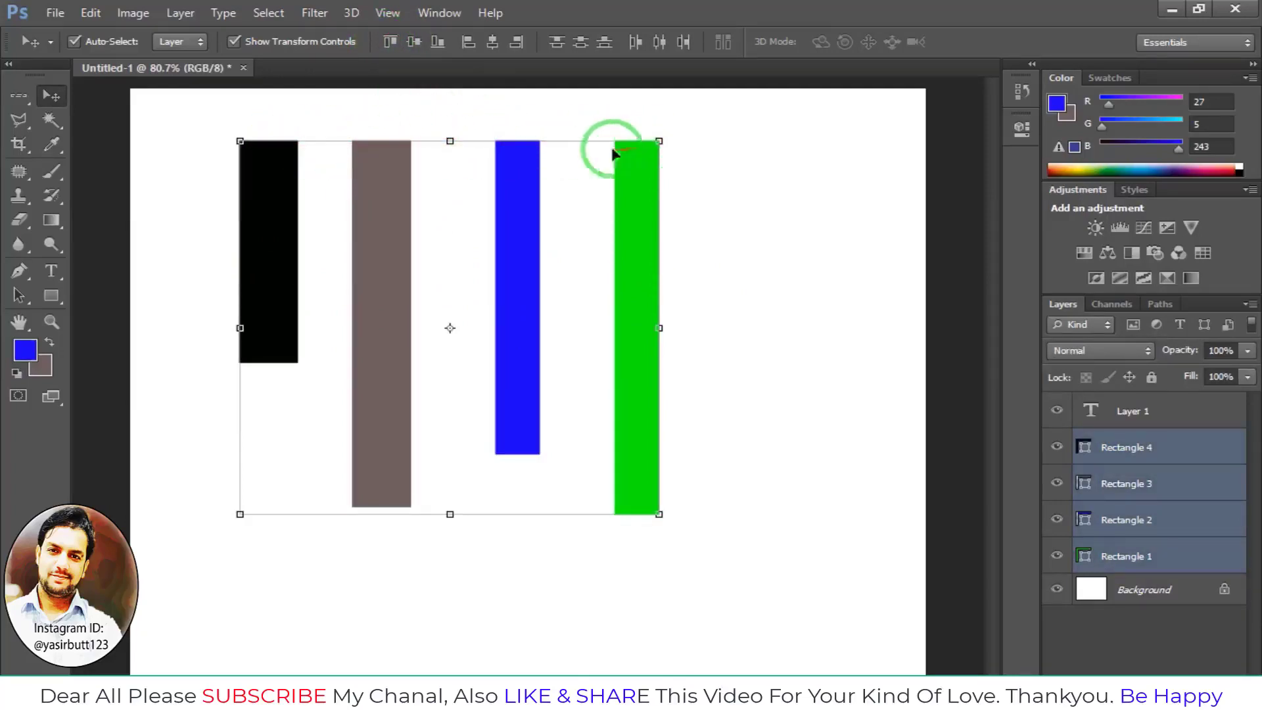
pyautogui.click(440, 43)
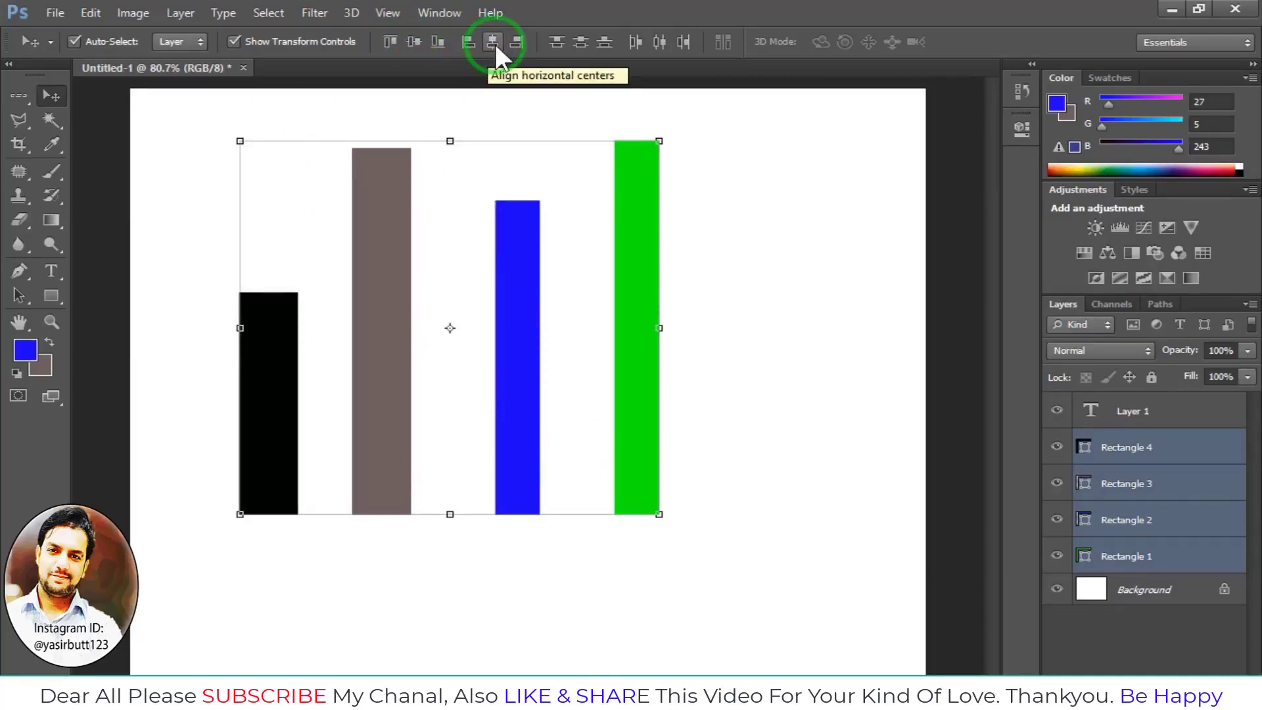
pyautogui.click(414, 42)
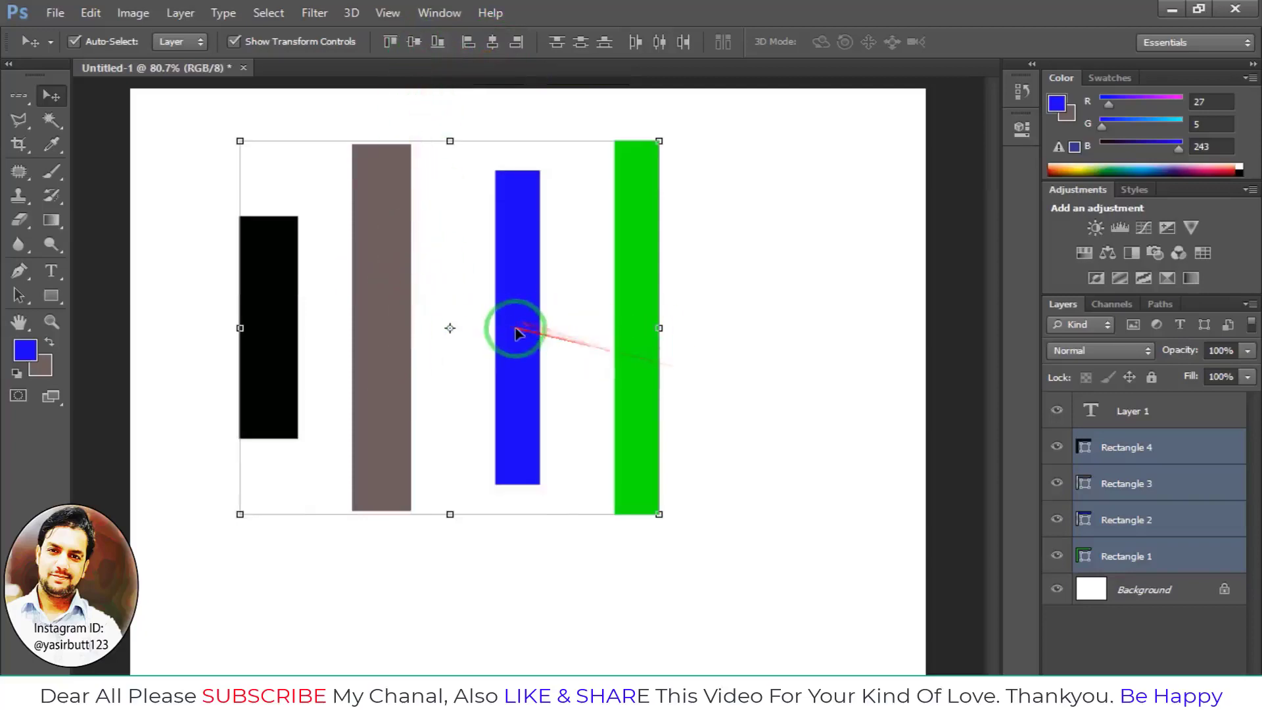
pyautogui.click(697, 296)
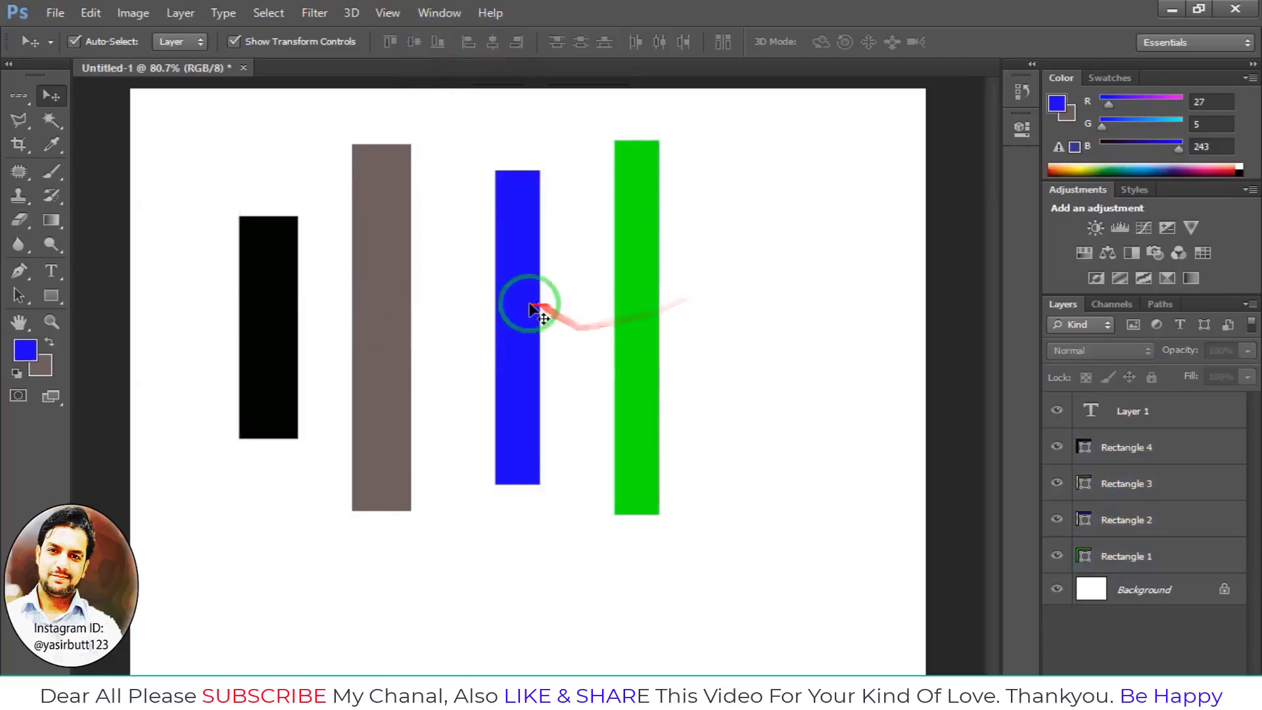
# Lower the blue bar and align it vertically centred with the green bar.
pyautogui.moveTo(530, 305); pyautogui.dragTo(526, 484)
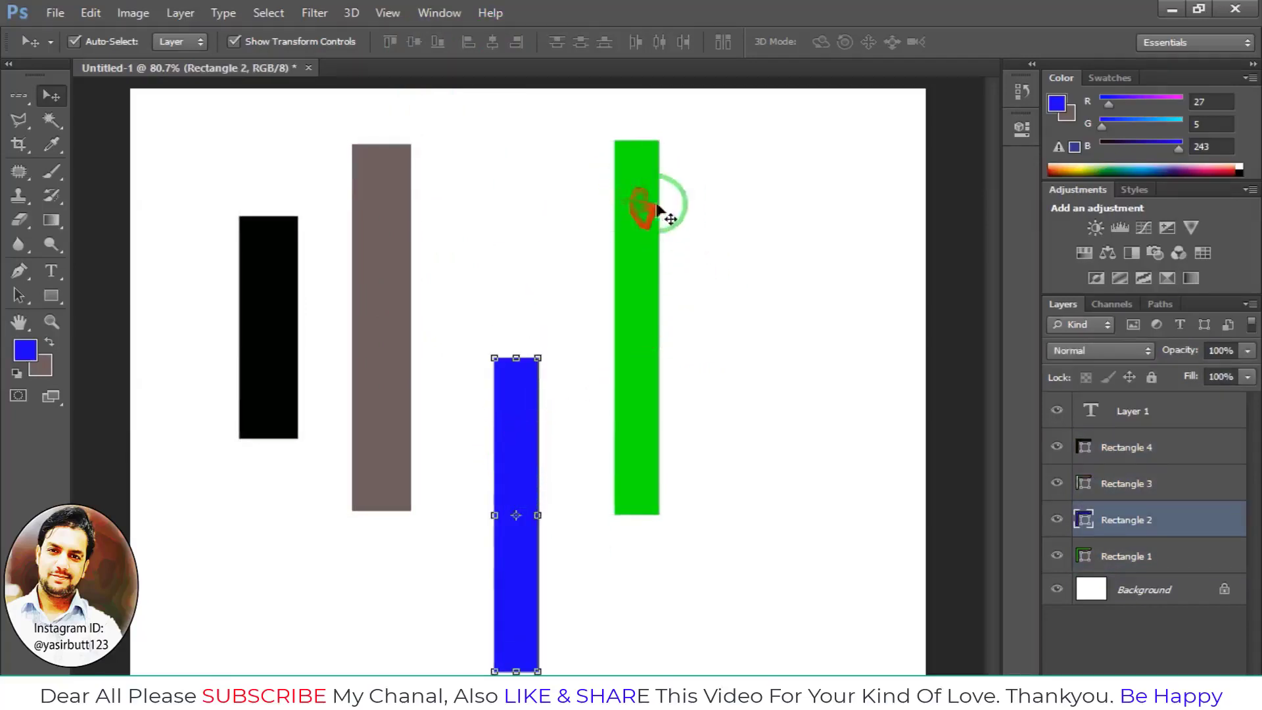
pyautogui.click(726, 224)
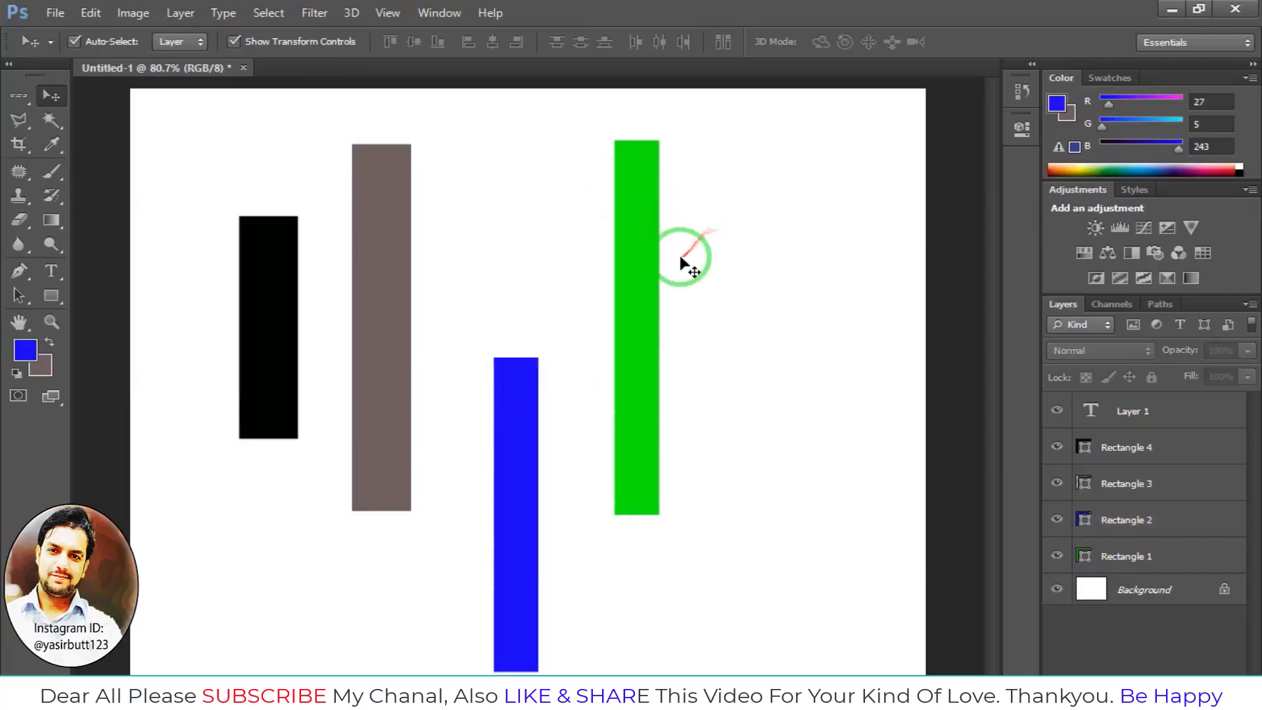
pyautogui.click(643, 255)
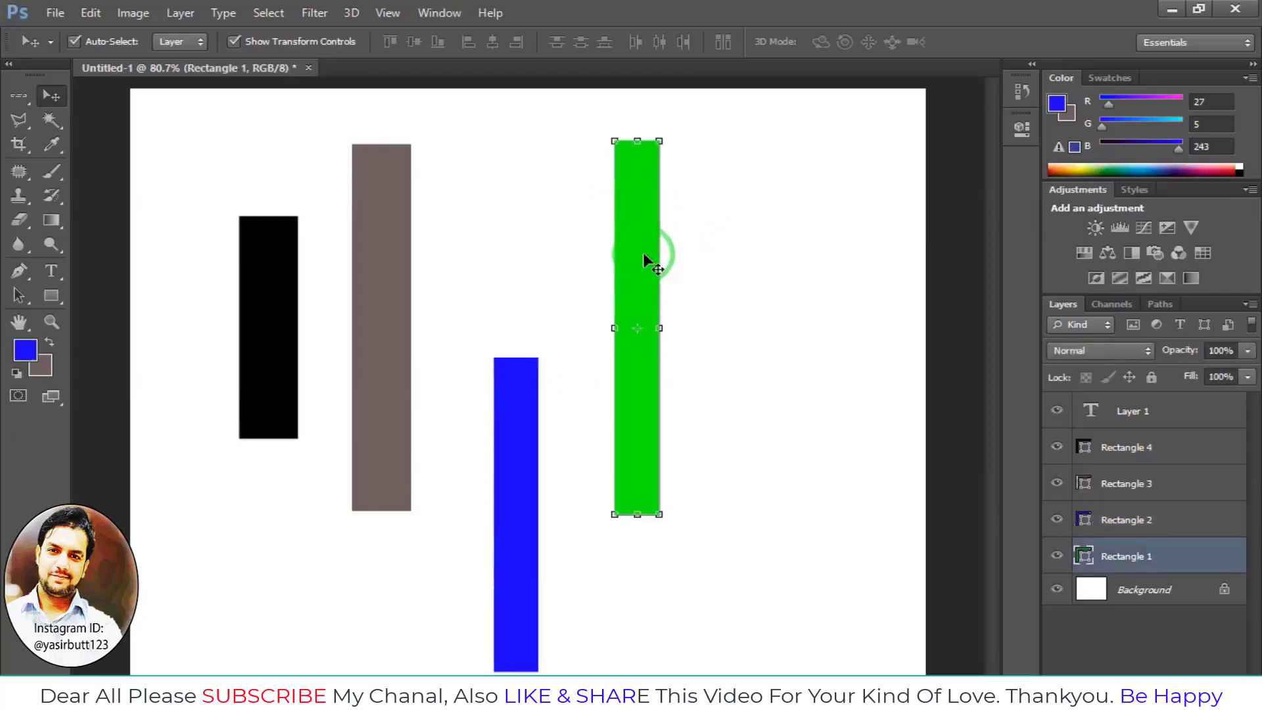
pyautogui.keyDown('shift'); pyautogui.click(517, 431); pyautogui.keyUp('shift')
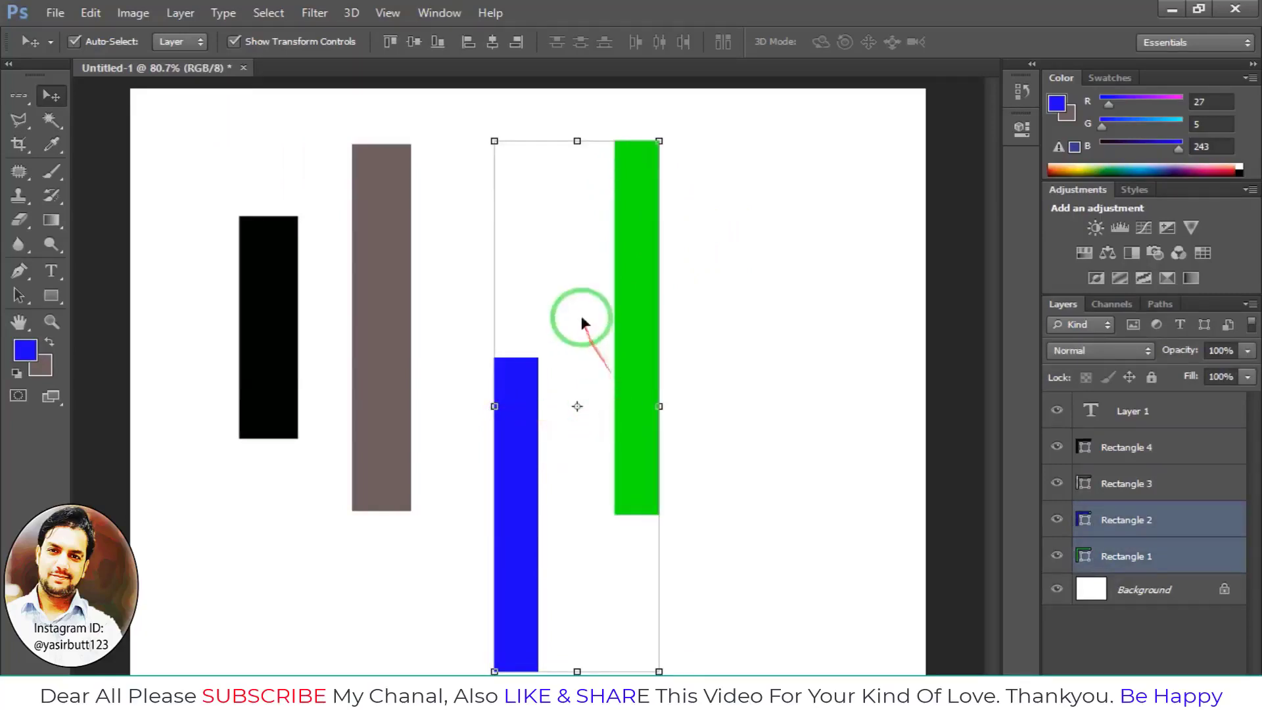
pyautogui.click(414, 43)
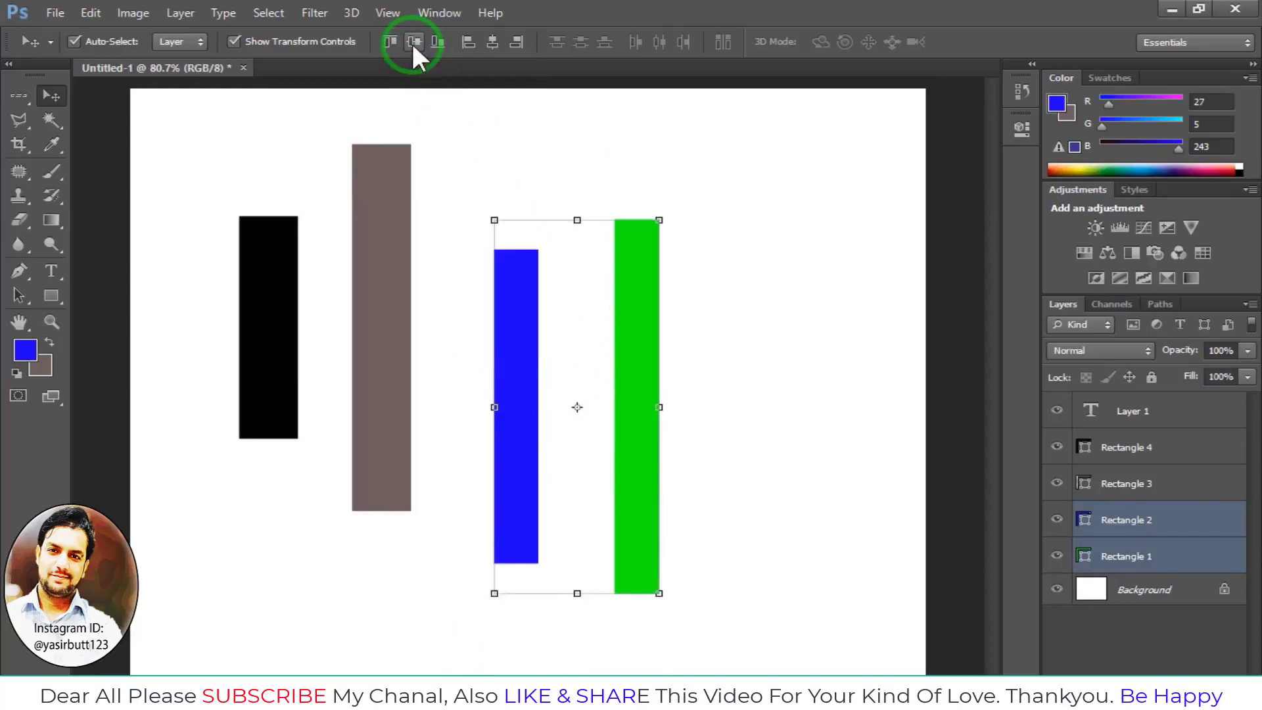
pyautogui.click(486, 44)
pyautogui.click(577, 429)
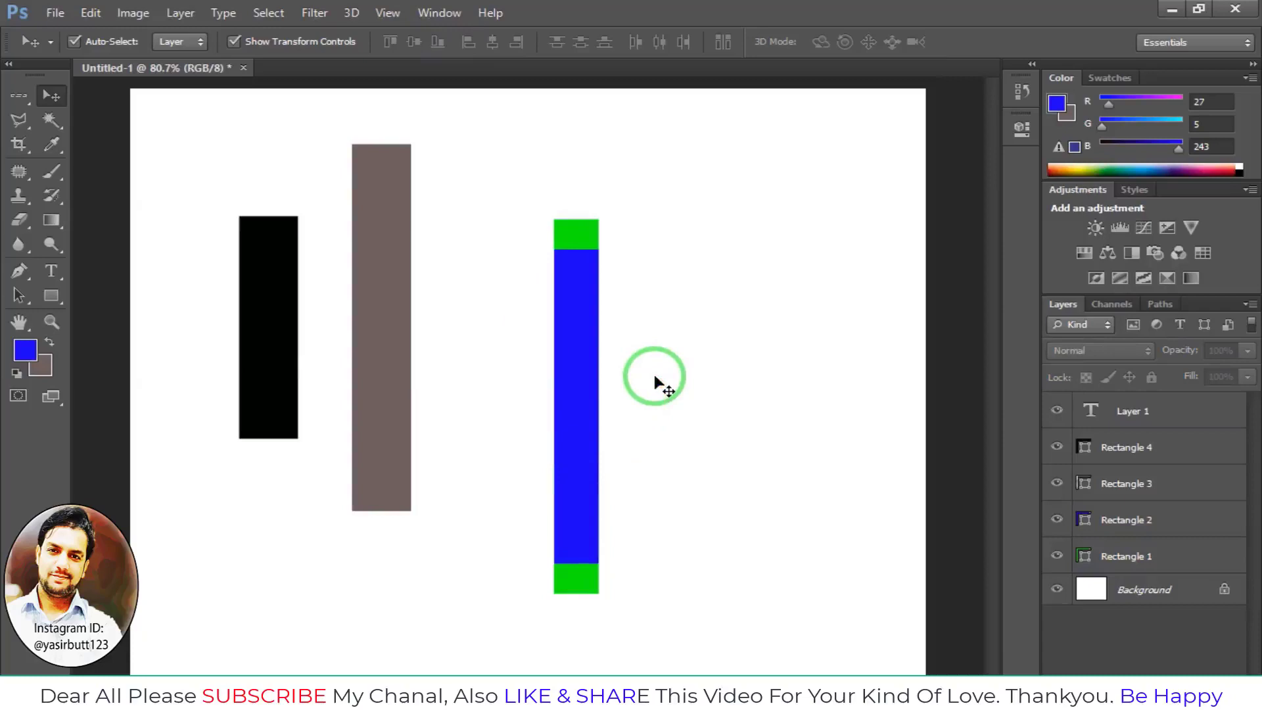
# Undo the horizontal centring and move the green bar left toward the other bars.
pyautogui.hotkey('ctrl', 'z')
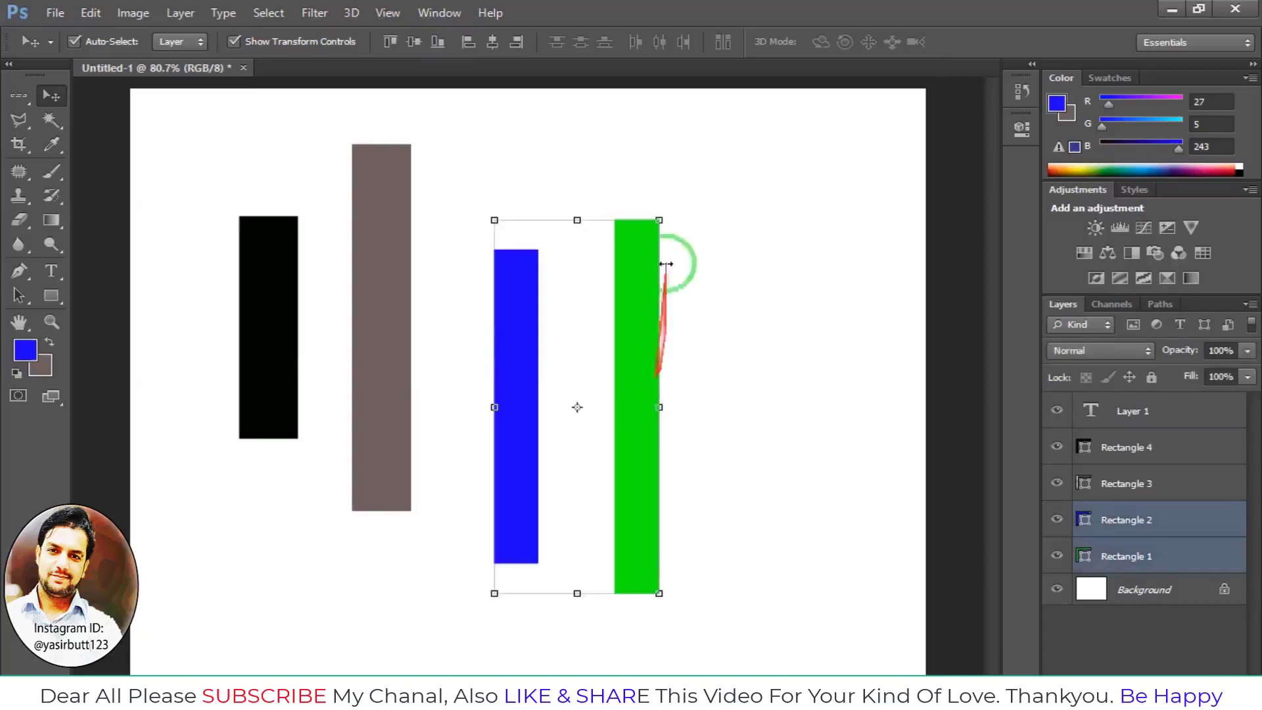
pyautogui.keyDown('shift'); pyautogui.click(393, 332); pyautogui.keyUp('shift')
pyautogui.keyDown('shift'); pyautogui.click(289, 326); pyautogui.keyUp('shift')
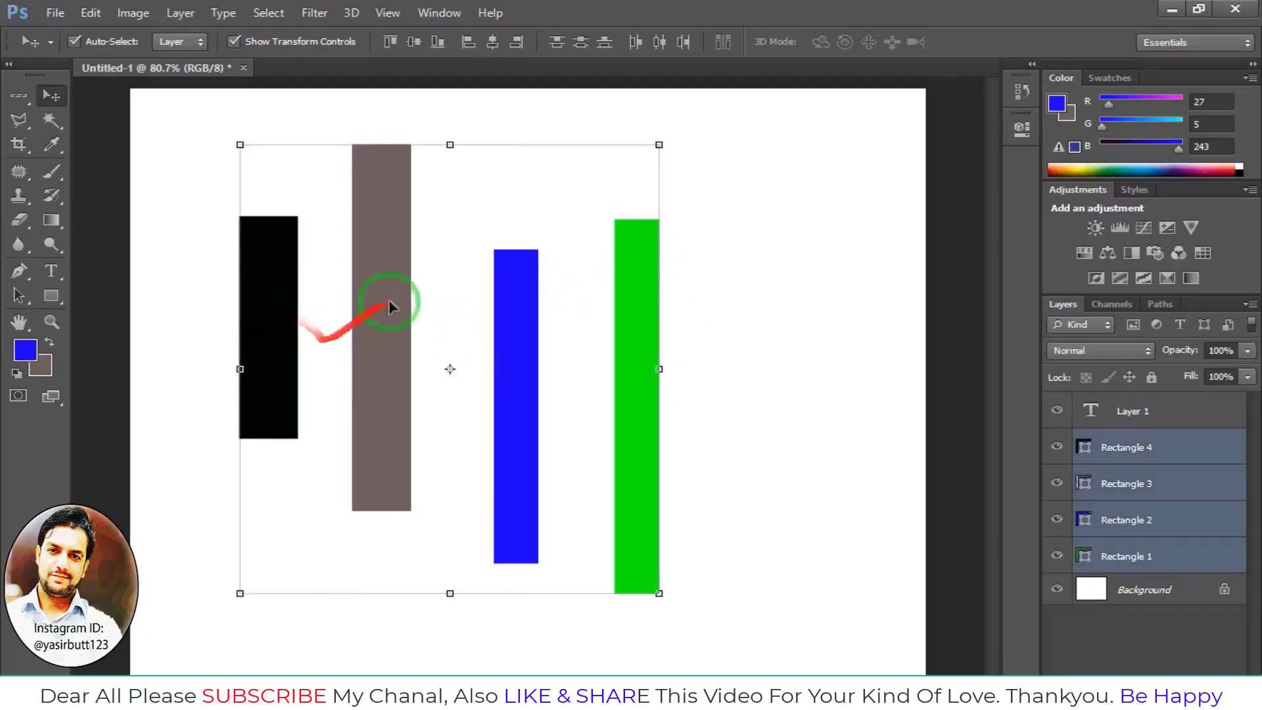
pyautogui.click(684, 295)
pyautogui.moveTo(625, 279); pyautogui.dragTo(477, 289)
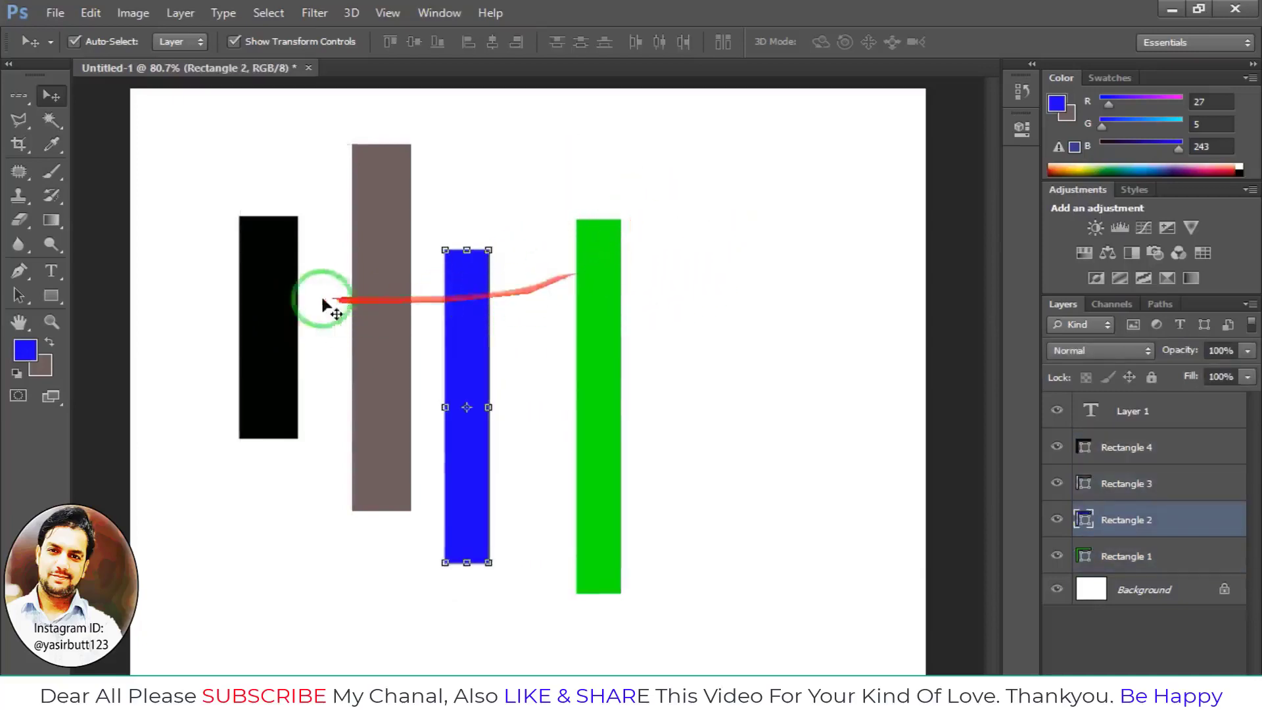
pyautogui.keyDown('shift'); pyautogui.click(274, 282); pyautogui.keyUp('shift')
pyautogui.click(522, 160)
# Select all four bars and try distributing left edges, horizontal centres and right edges.
pyautogui.click(301, 267)
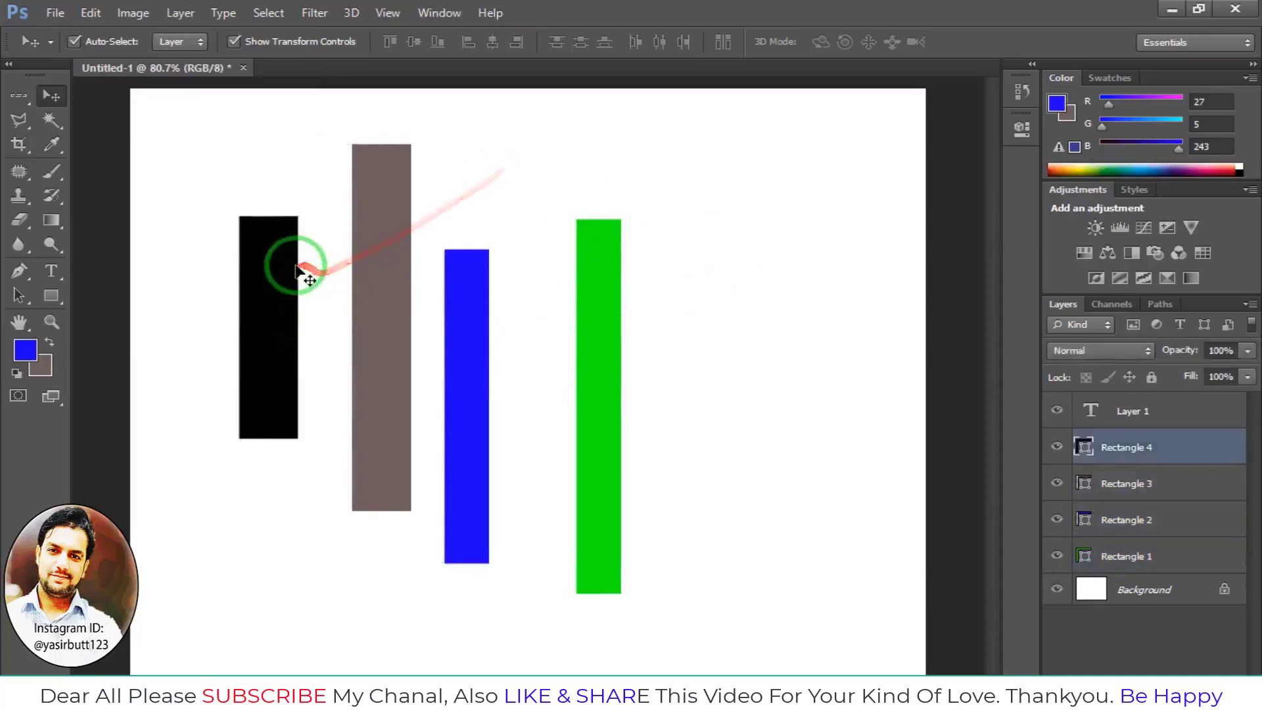
pyautogui.keyDown('shift'); pyautogui.click(376, 220); pyautogui.keyUp('shift')
pyautogui.keyDown('shift'); pyautogui.click(473, 298); pyautogui.keyUp('shift')
pyautogui.keyDown('shift'); pyautogui.click(603, 293); pyautogui.keyUp('shift')
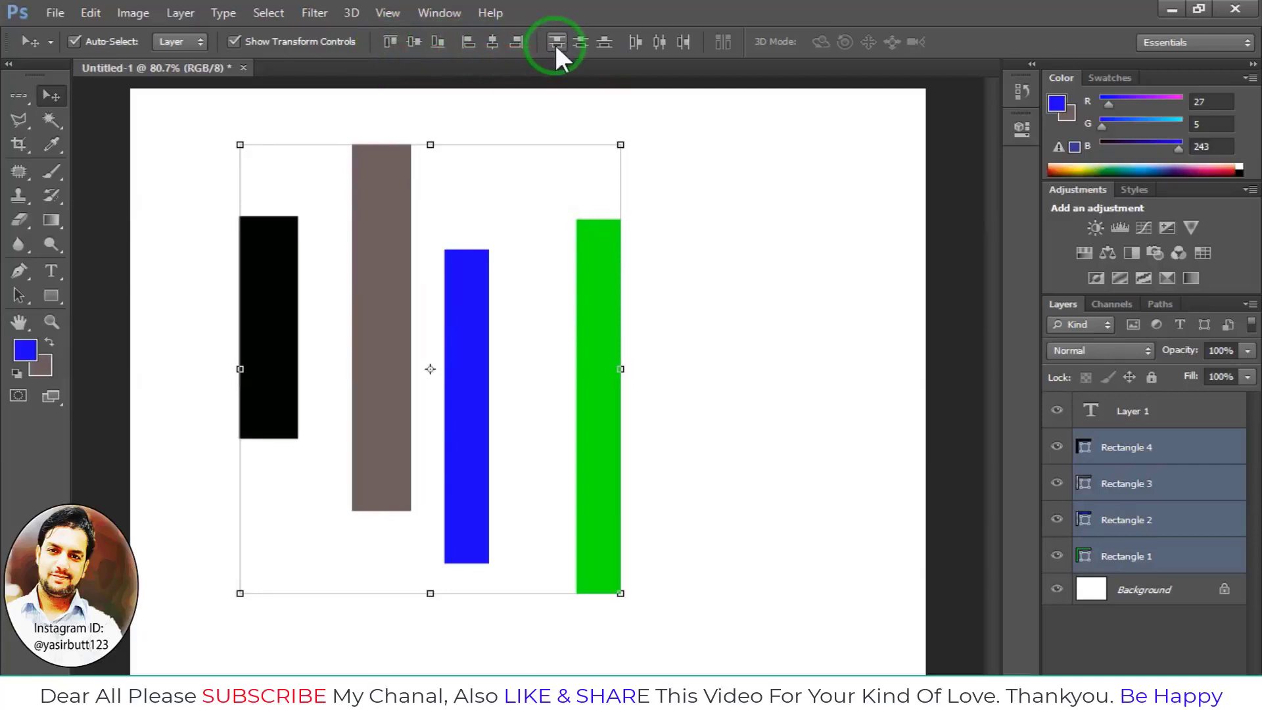
pyautogui.click(637, 41)
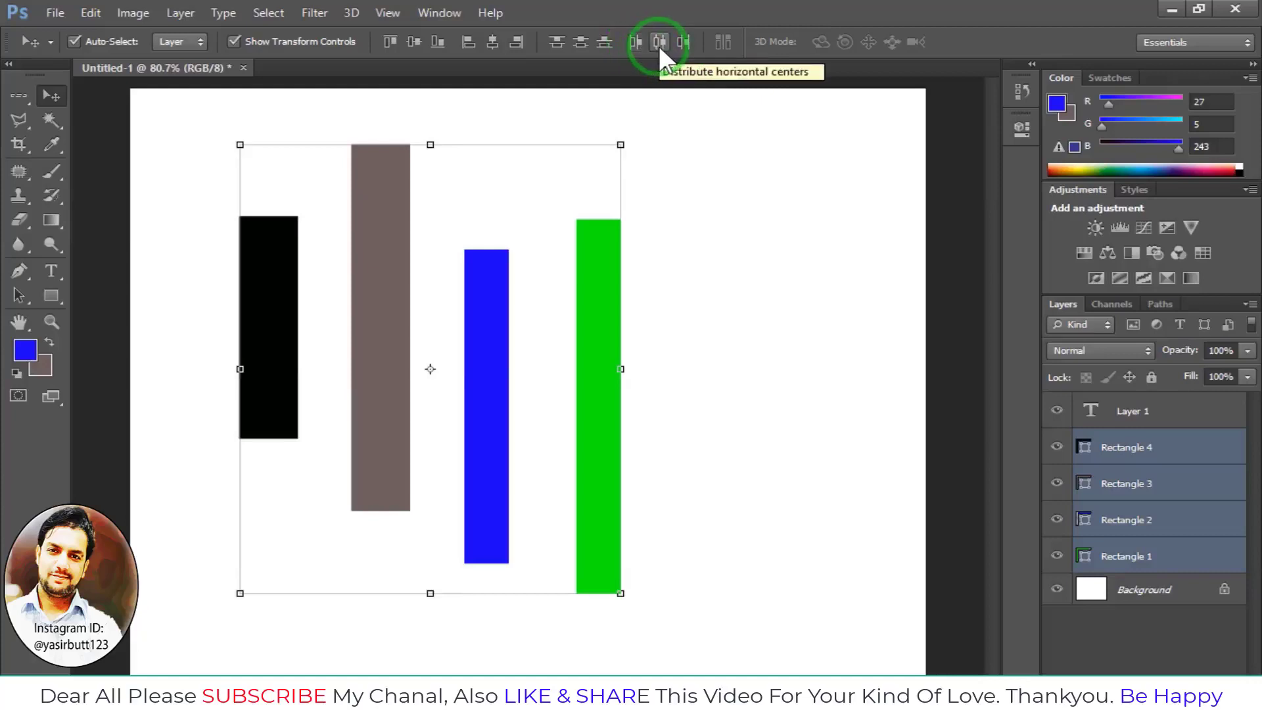
pyautogui.click(659, 43)
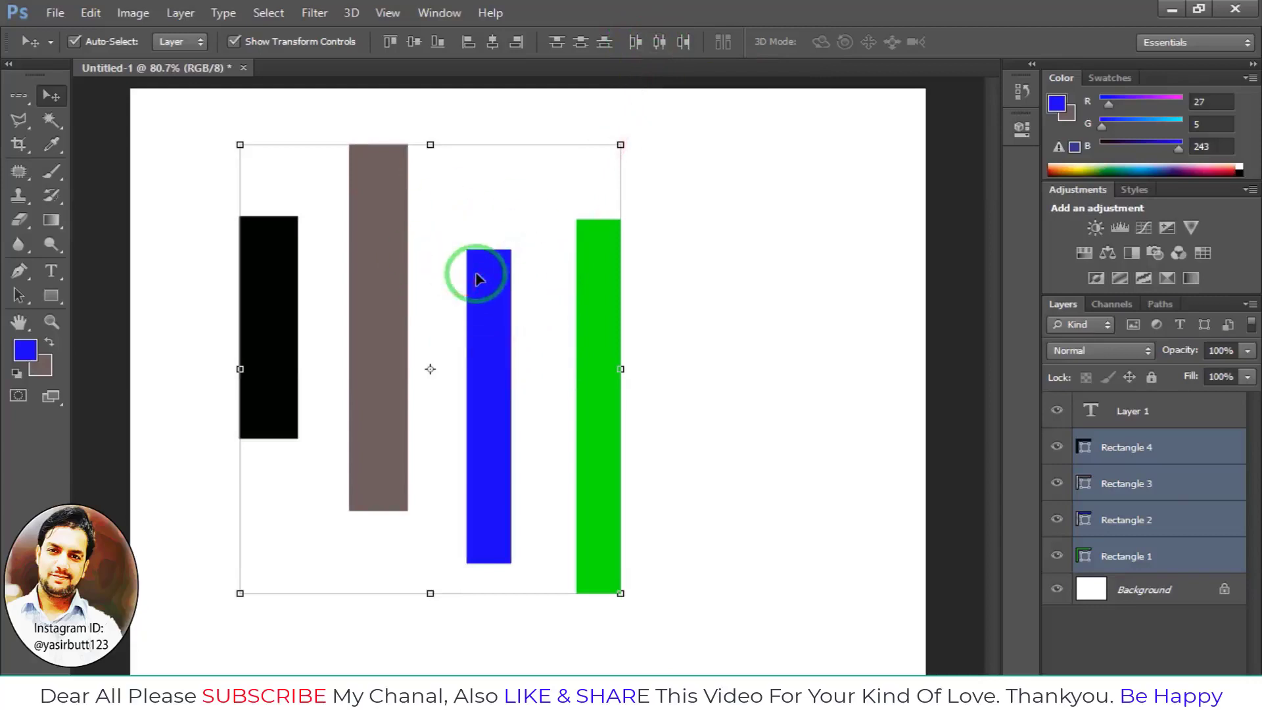
pyautogui.click(677, 49)
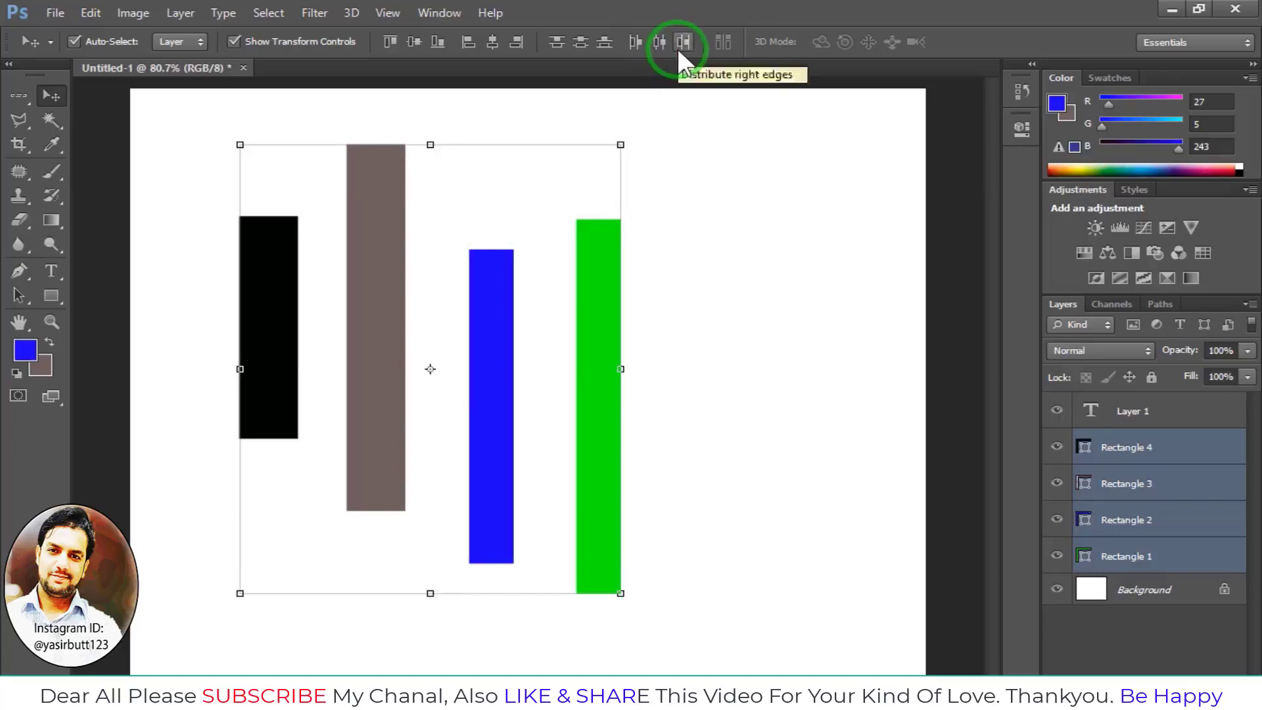
# Try the vertical distribute options, finishing with evenly spaced top edges.
pyautogui.click(658, 43)
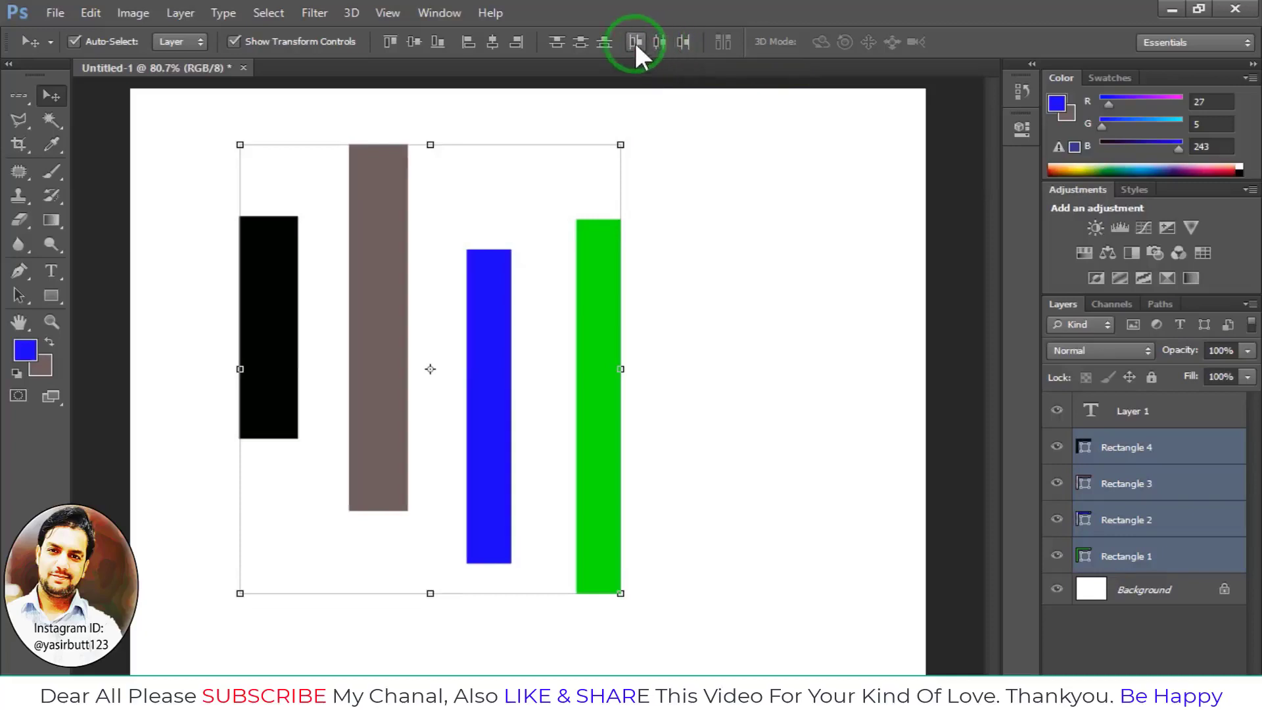
pyautogui.click(635, 42)
pyautogui.click(605, 42)
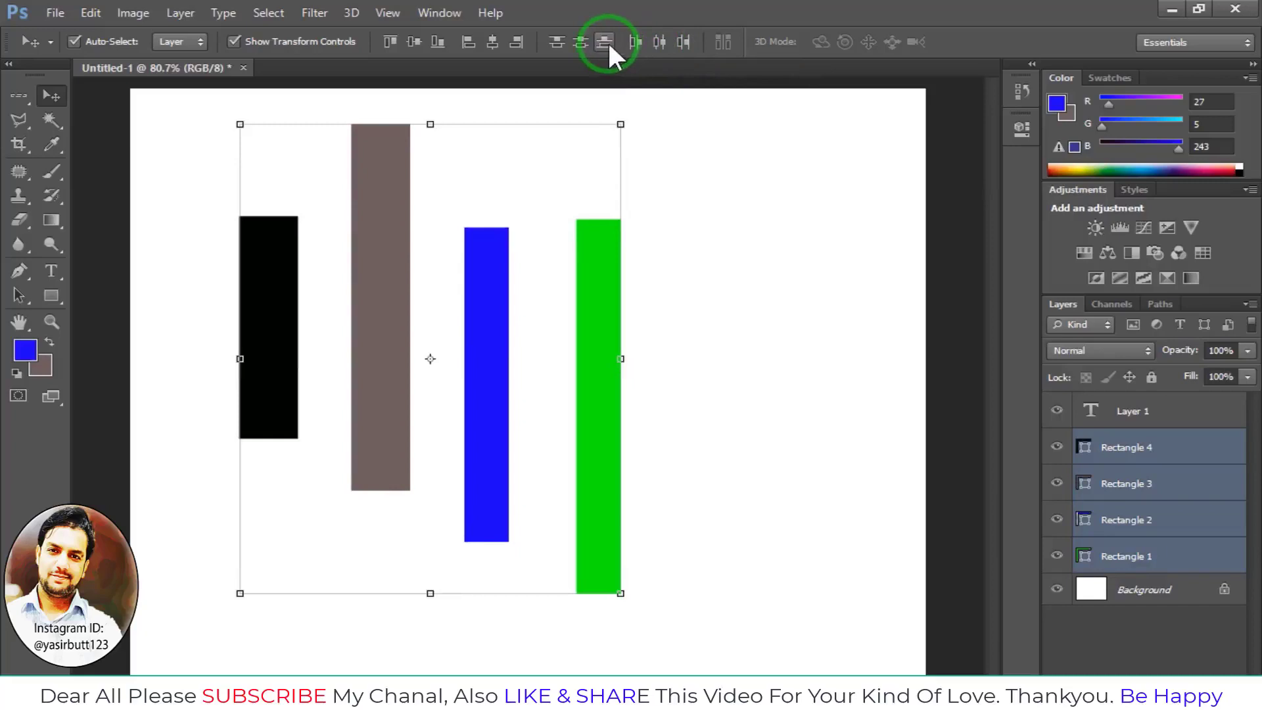
pyautogui.click(576, 43)
pyautogui.click(555, 42)
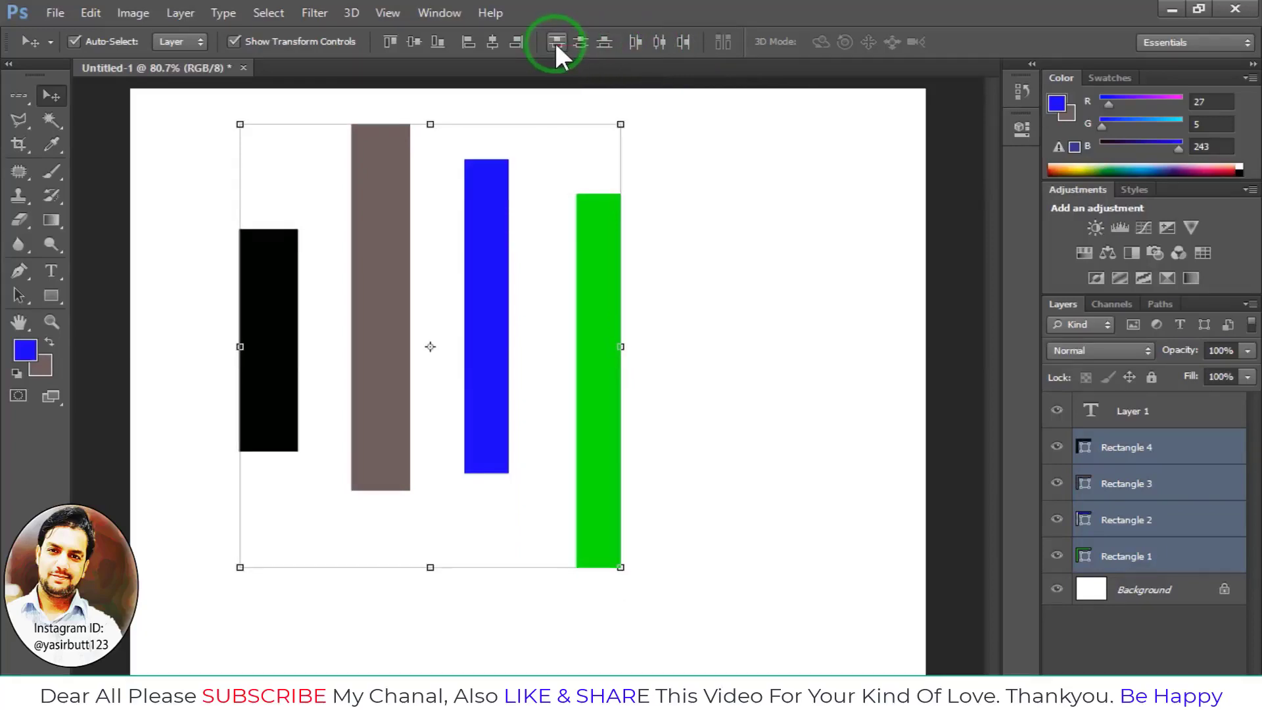
pyautogui.click(578, 42)
pyautogui.click(606, 42)
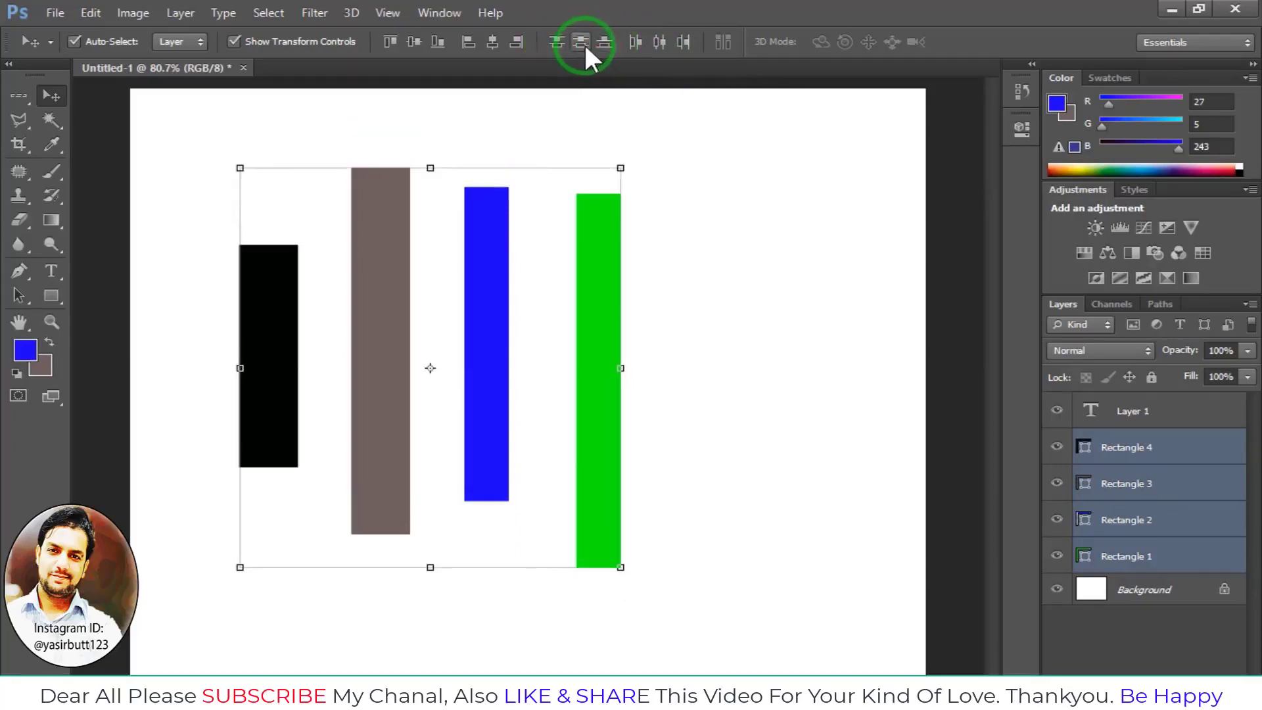
pyautogui.click(557, 42)
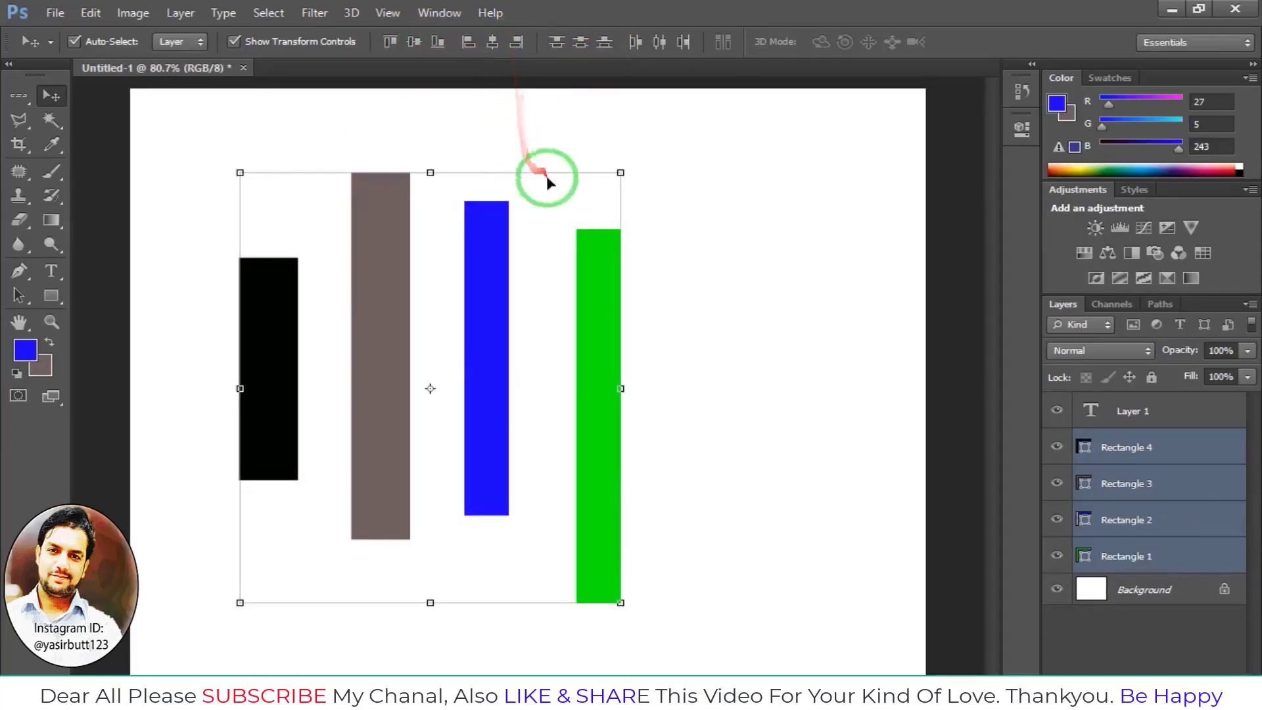
pyautogui.click(695, 225)
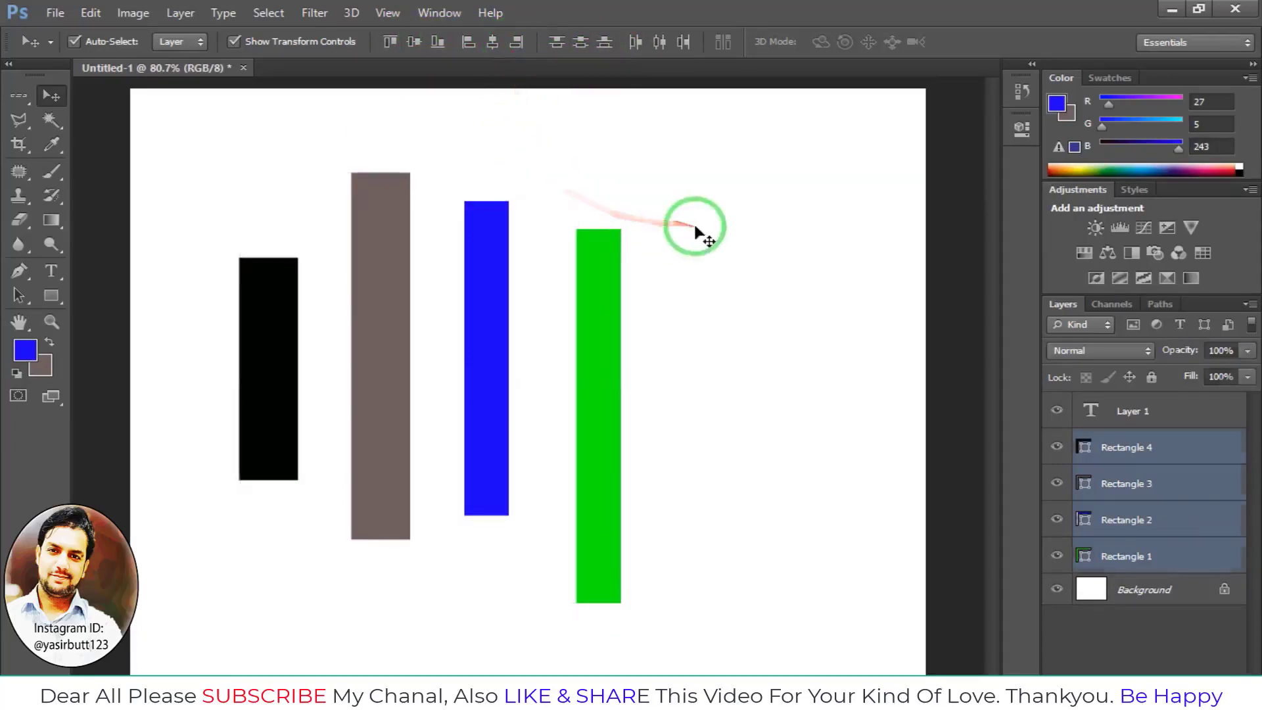
# Draw a green rounded rectangle to the right of the bars.
pyautogui.click(56, 294)
pyautogui.moveTo(58, 293); pyautogui.dragTo(105, 295)
pyautogui.click(122, 309)
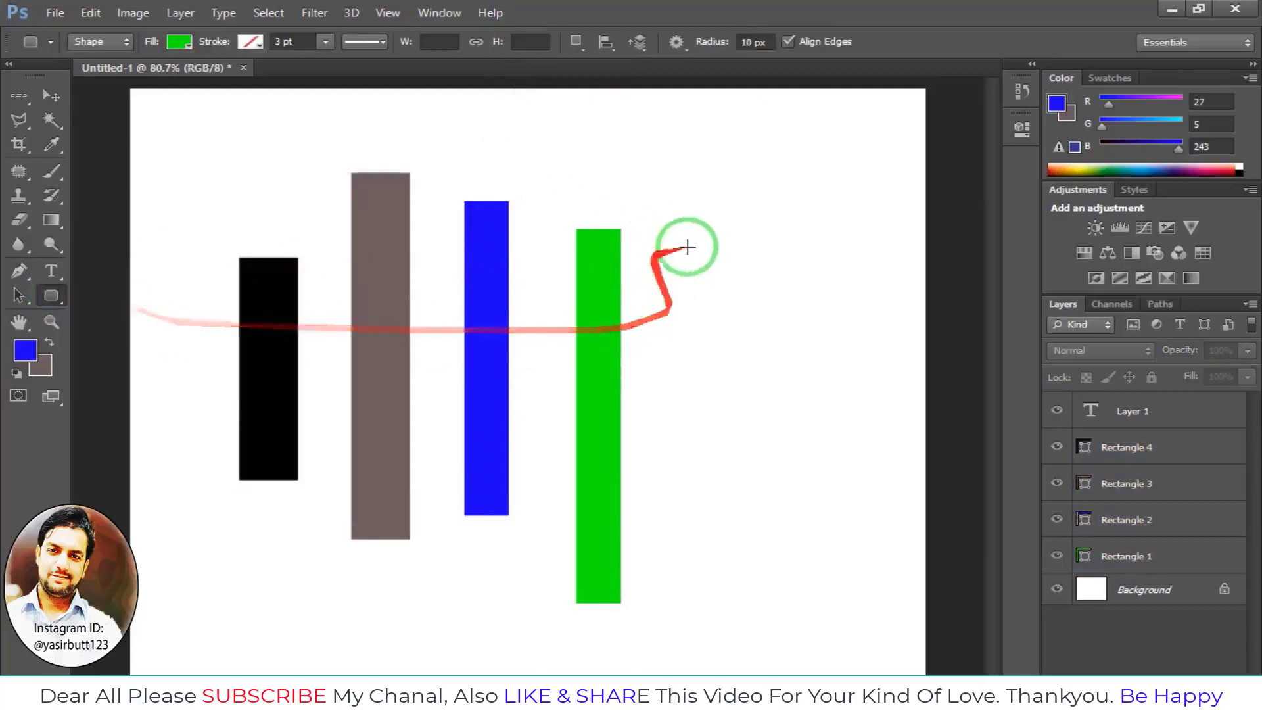
pyautogui.moveTo(710, 207); pyautogui.dragTo(865, 327)
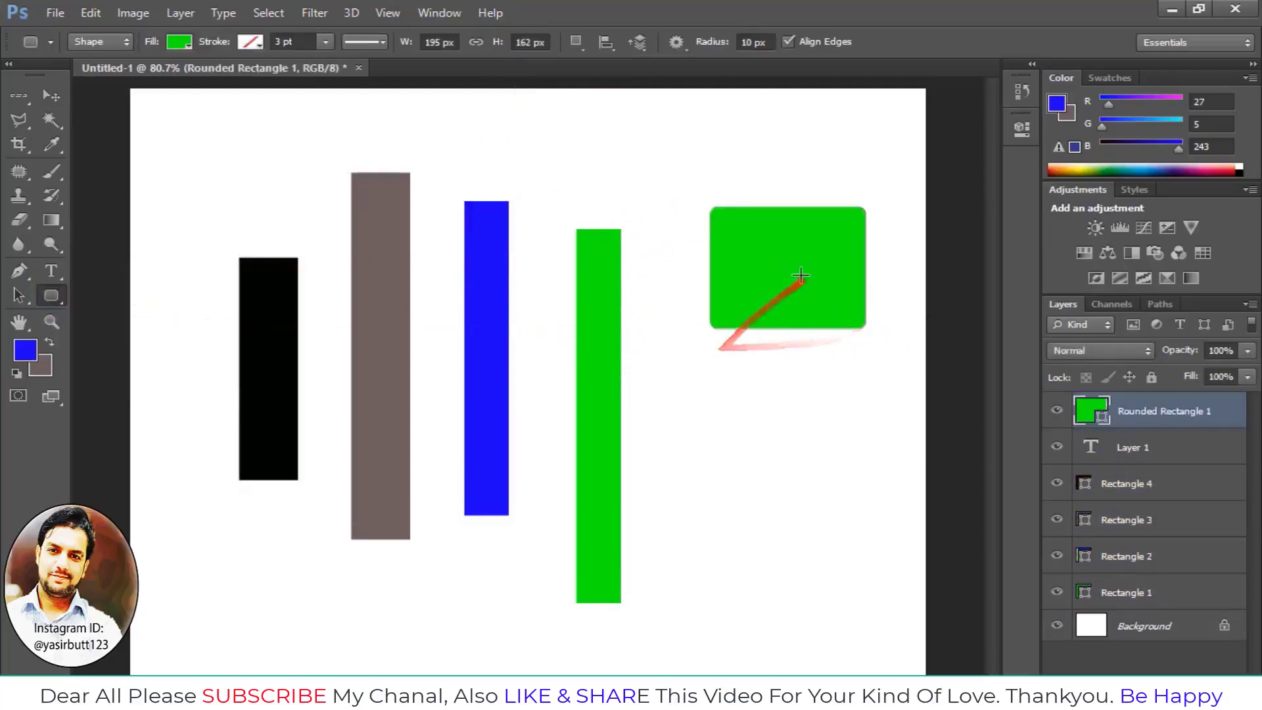
pyautogui.click(53, 96)
# Draw an ellipse below the rounded rectangle and fill it with blue.
pyautogui.click(45, 297)
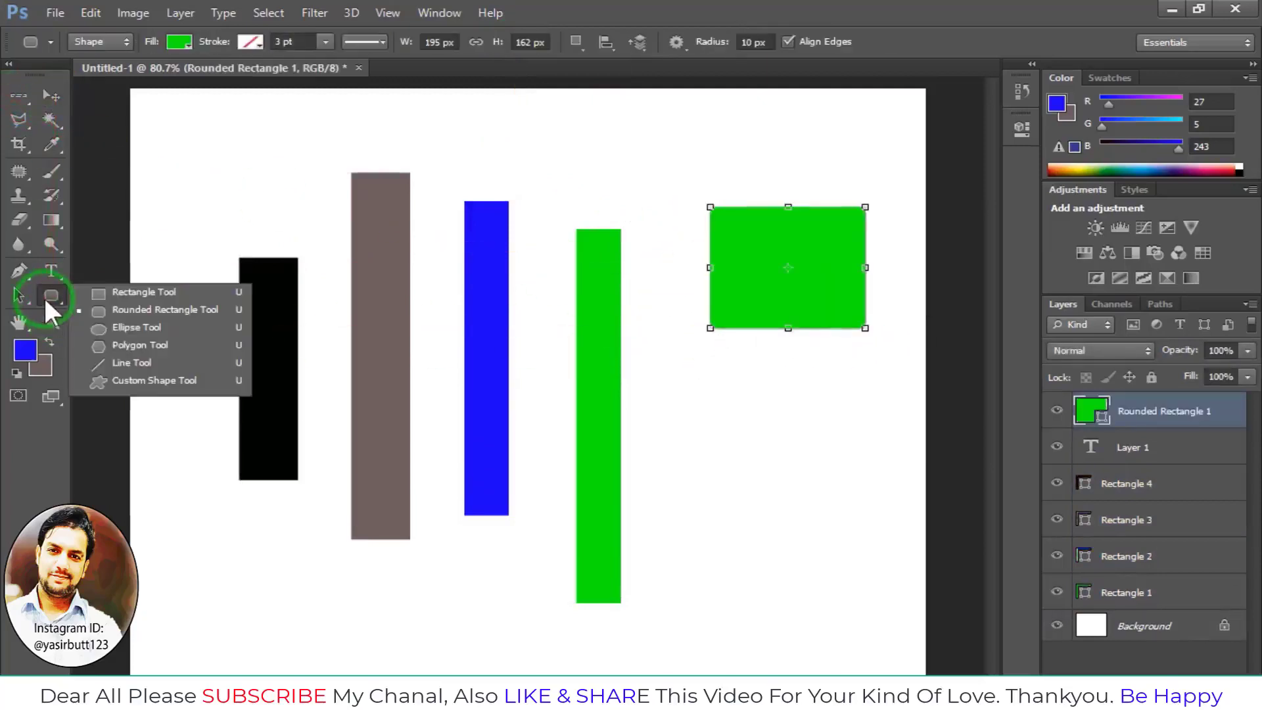
pyautogui.click(125, 326)
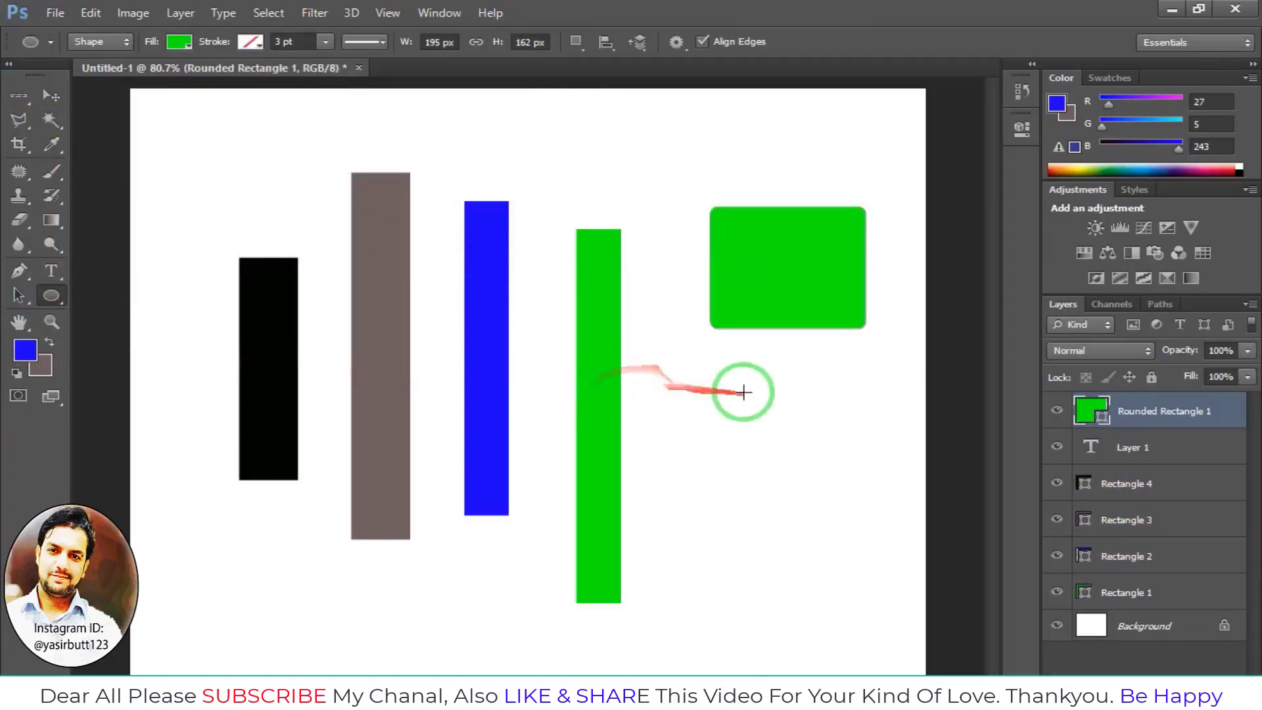
pyautogui.moveTo(718, 377); pyautogui.dragTo(800, 452)
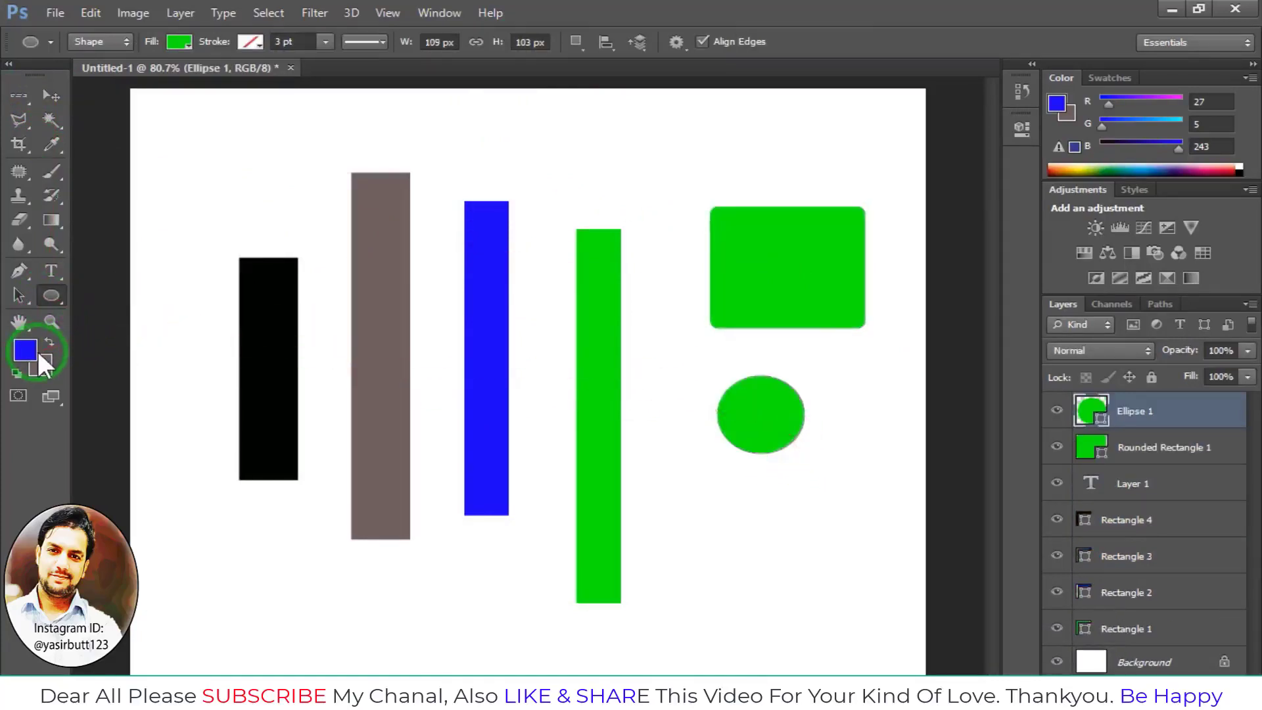
pyautogui.hotkey('alt', 'BackSpace')
# Centre the blue ellipse inside the green rounded rectangle, vertically and horizontally.
pyautogui.click(51, 95)
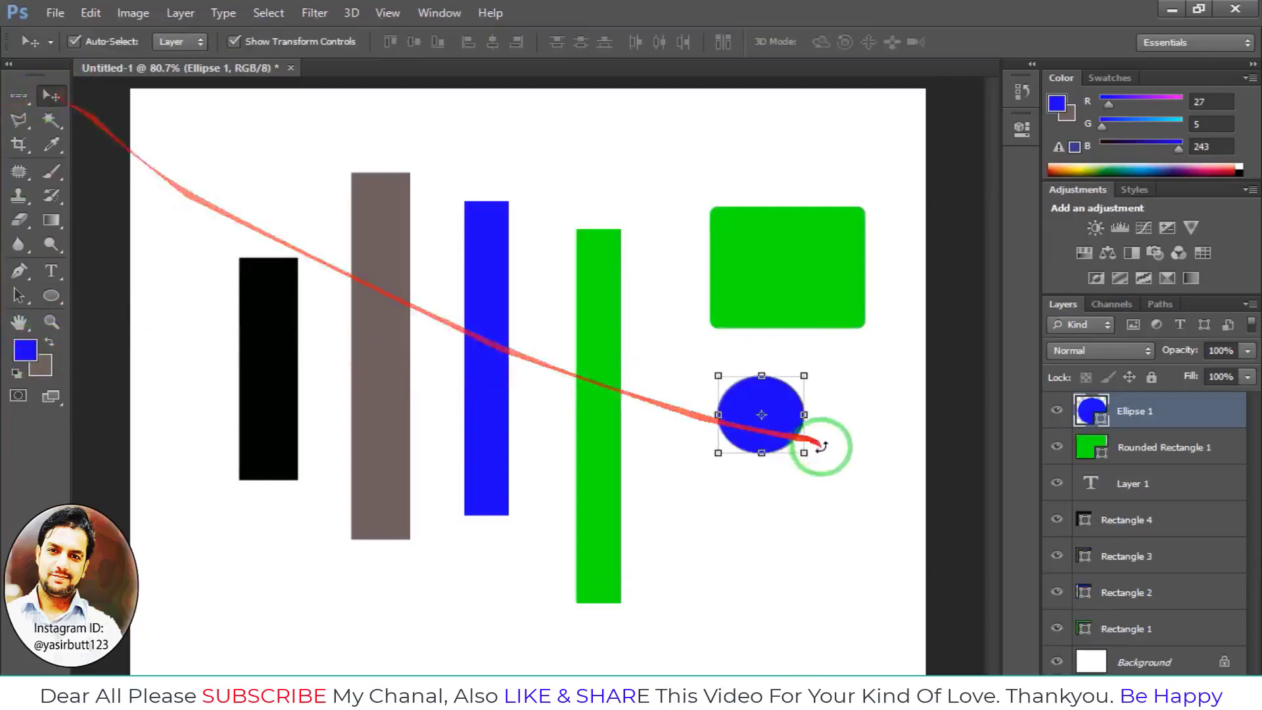
pyautogui.keyDown('shift'); pyautogui.click(807, 268); pyautogui.keyUp('shift')
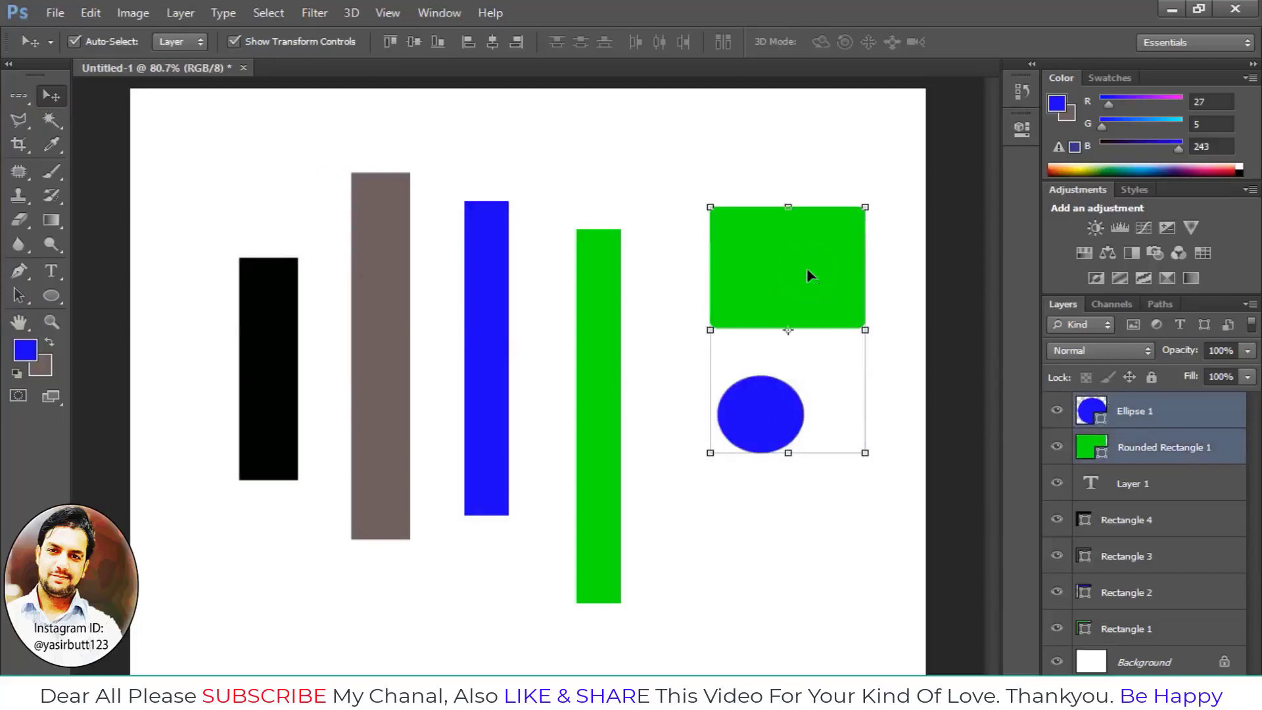
pyautogui.click(415, 42)
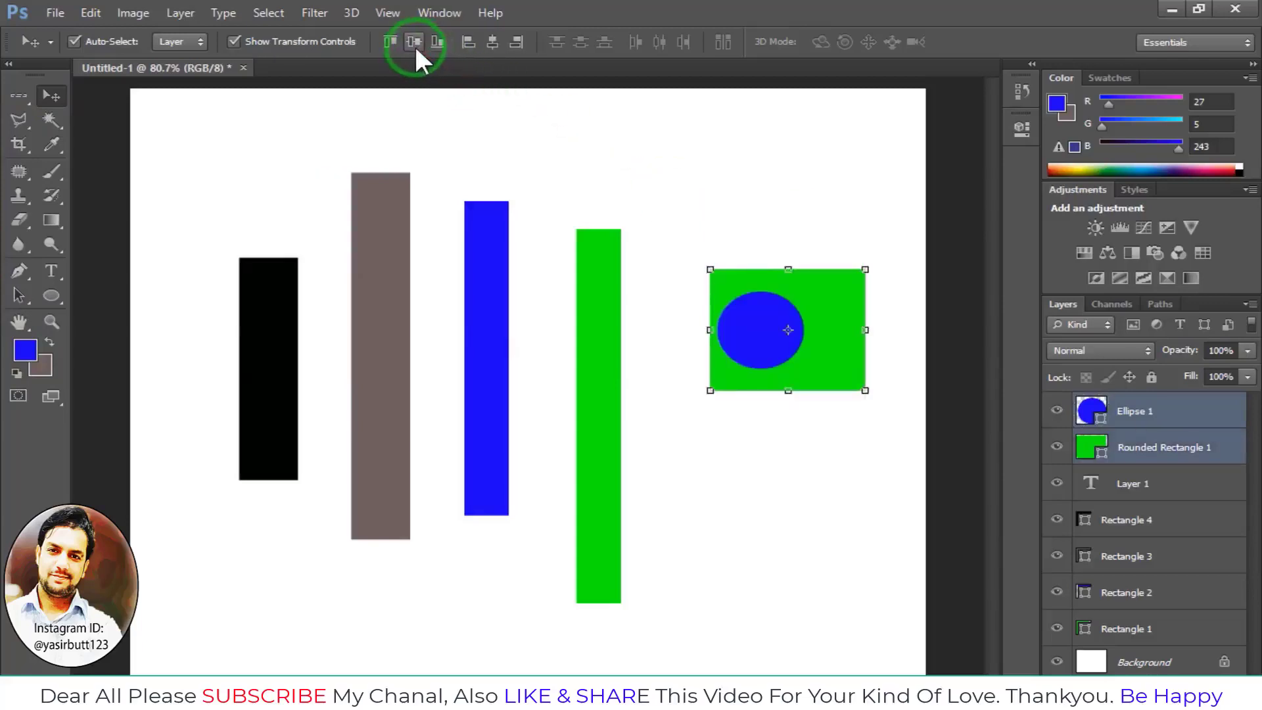
pyautogui.click(492, 42)
pyautogui.click(829, 248)
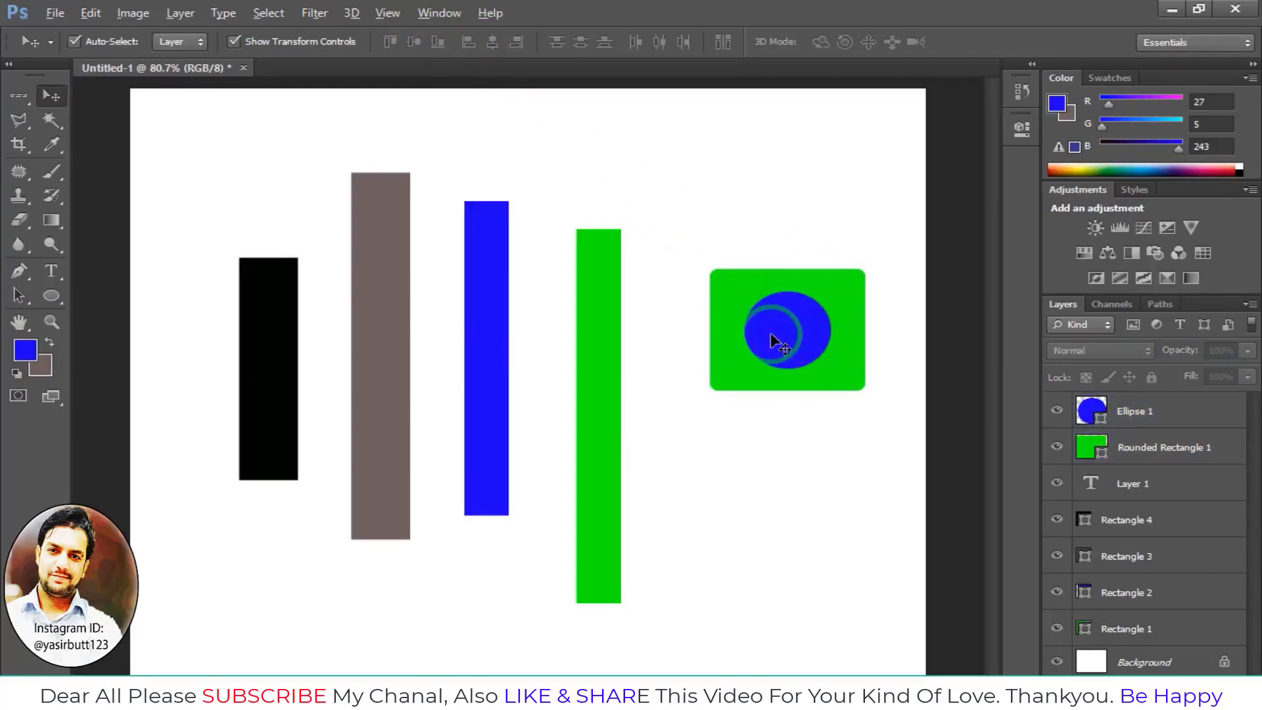
# Delete the blue ellipse and the green rounded rectangle.
pyautogui.press('alt')
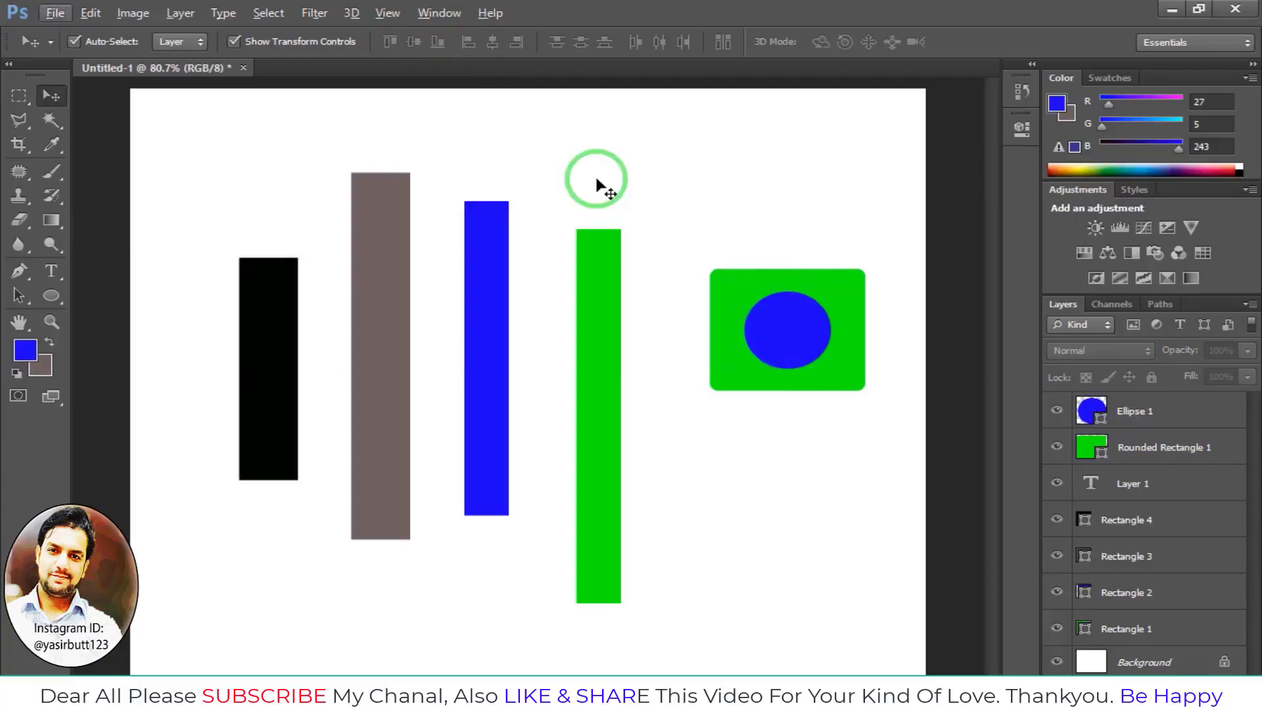
pyautogui.click(796, 329)
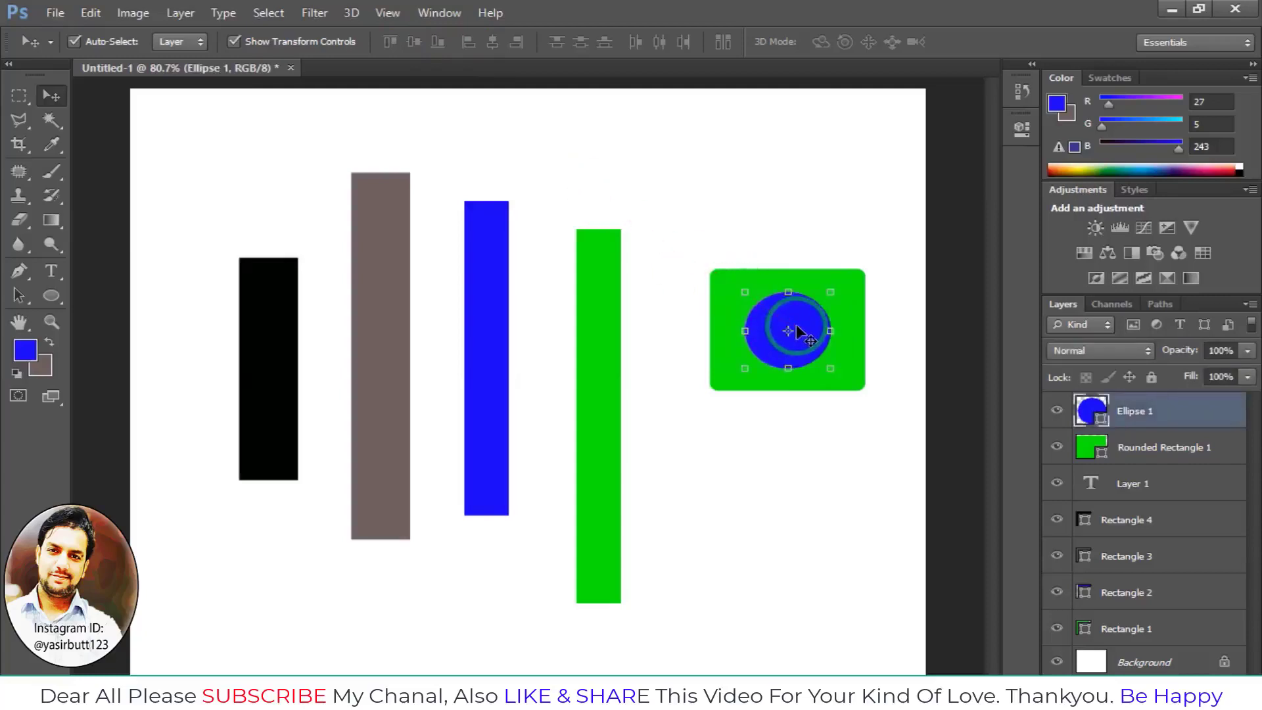
pyautogui.press('Delete')
pyautogui.press('Delete')
pyautogui.click(19, 96)
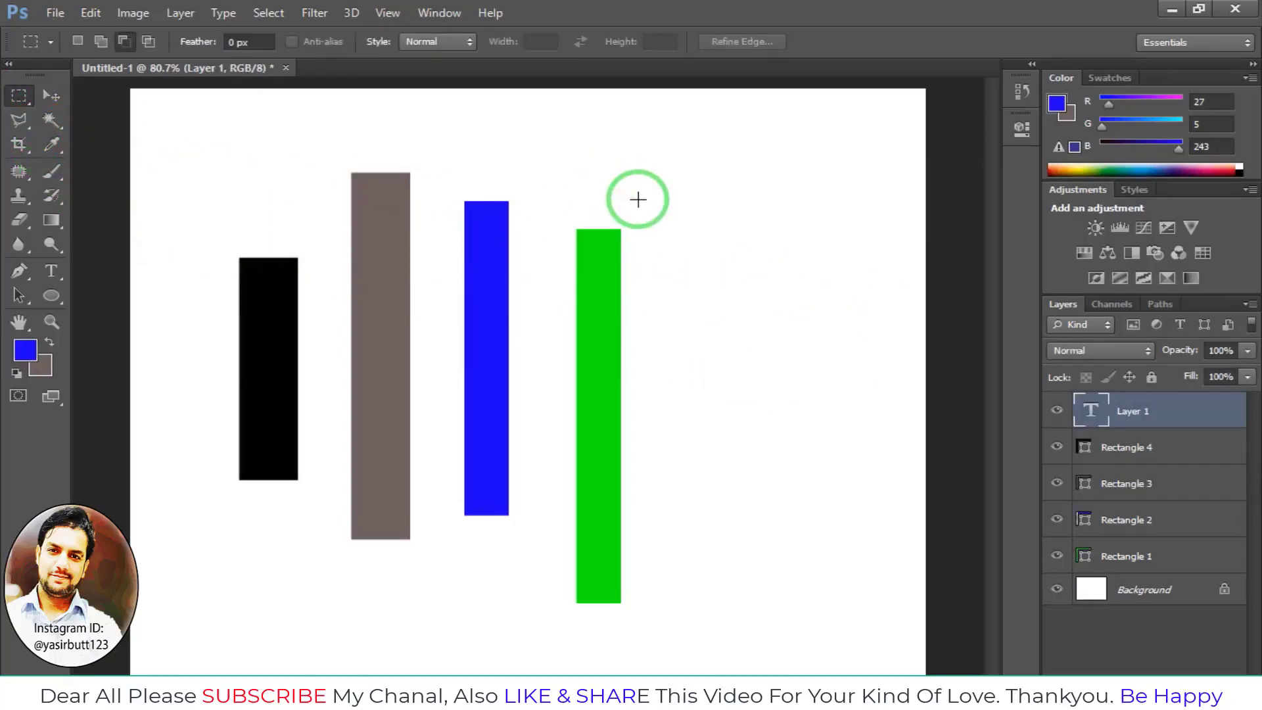
# Marquee the canvas's right half and centre the green bar within that selection.
pyautogui.moveTo(643, 92)
pyautogui.mouseDown()
pyautogui.moveTo(728, 361)
pyautogui.moveTo(947, 658)
pyautogui.mouseUp()
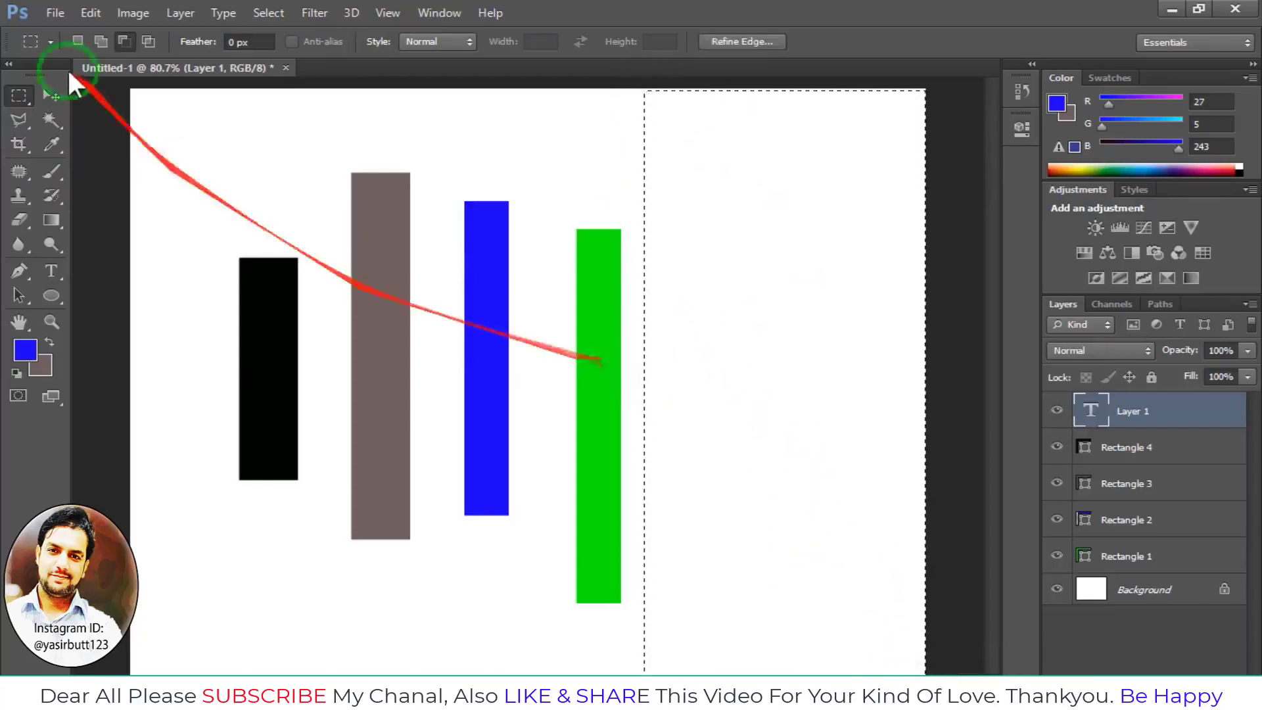
pyautogui.click(51, 95)
pyautogui.moveTo(595, 333)
pyautogui.mouseDown()
pyautogui.moveTo(550, 270)
pyautogui.moveTo(595, 333)
pyautogui.mouseUp()
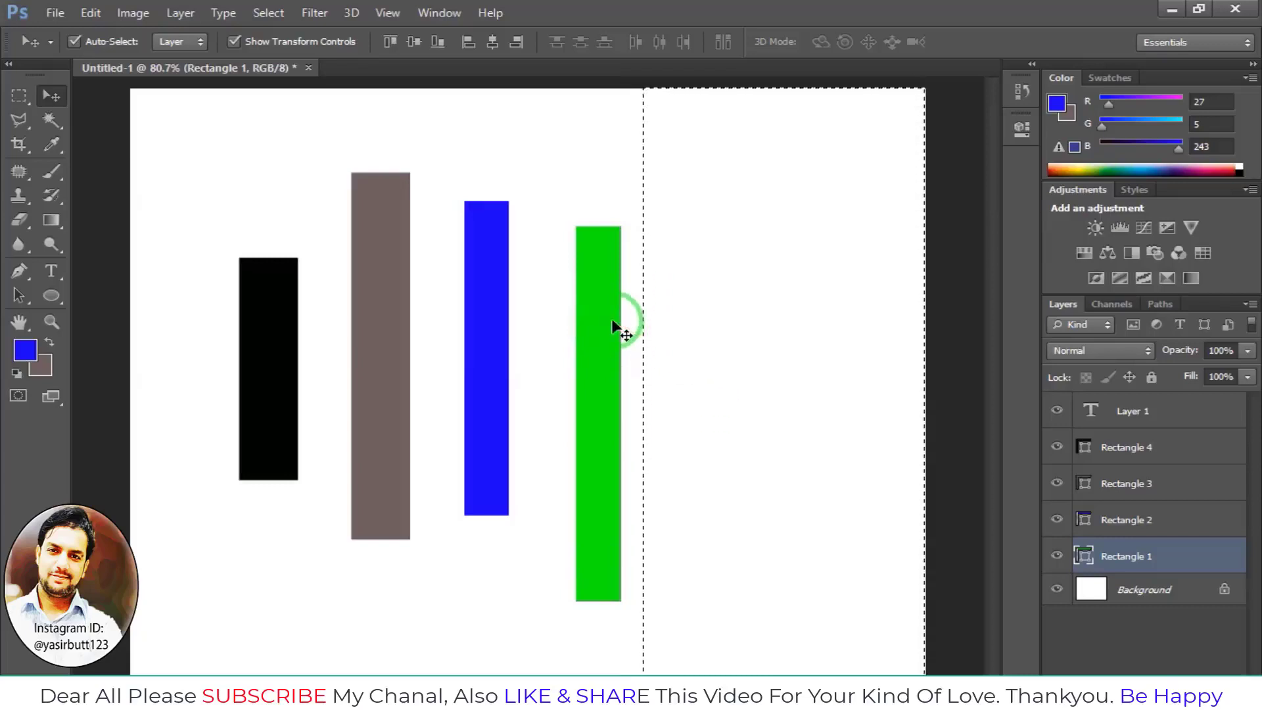
pyautogui.click(412, 43)
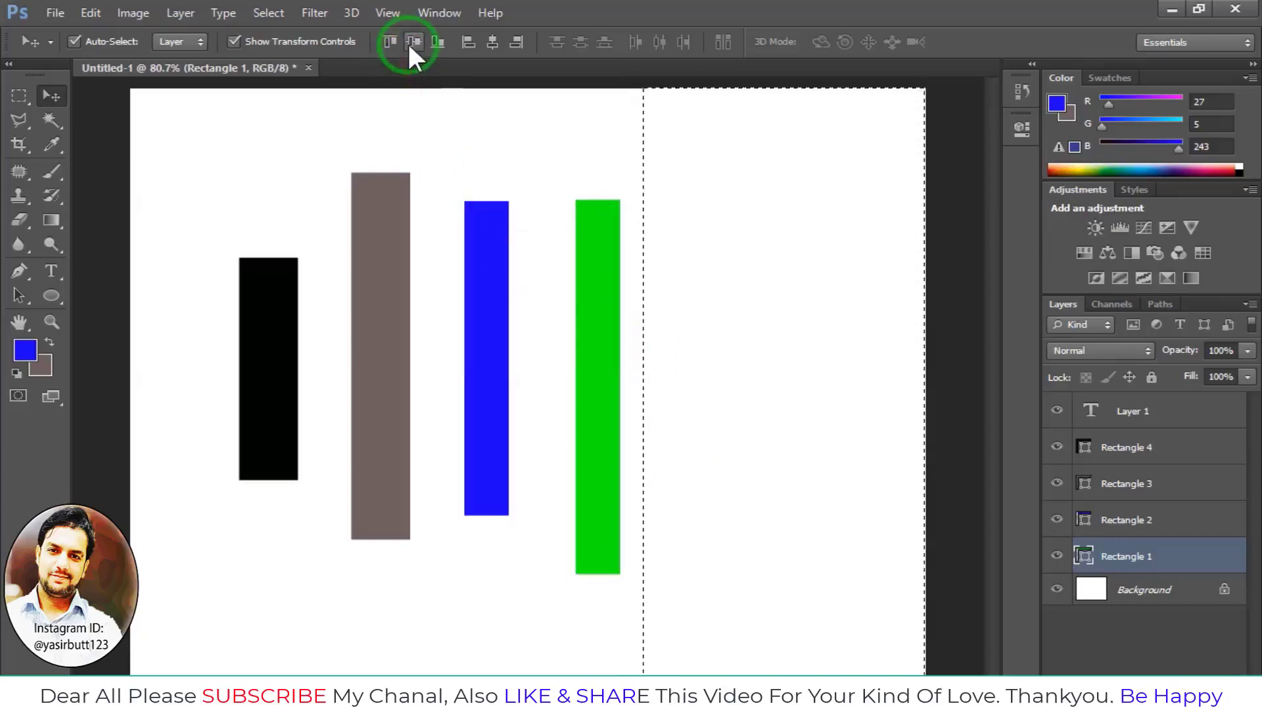
pyautogui.click(489, 42)
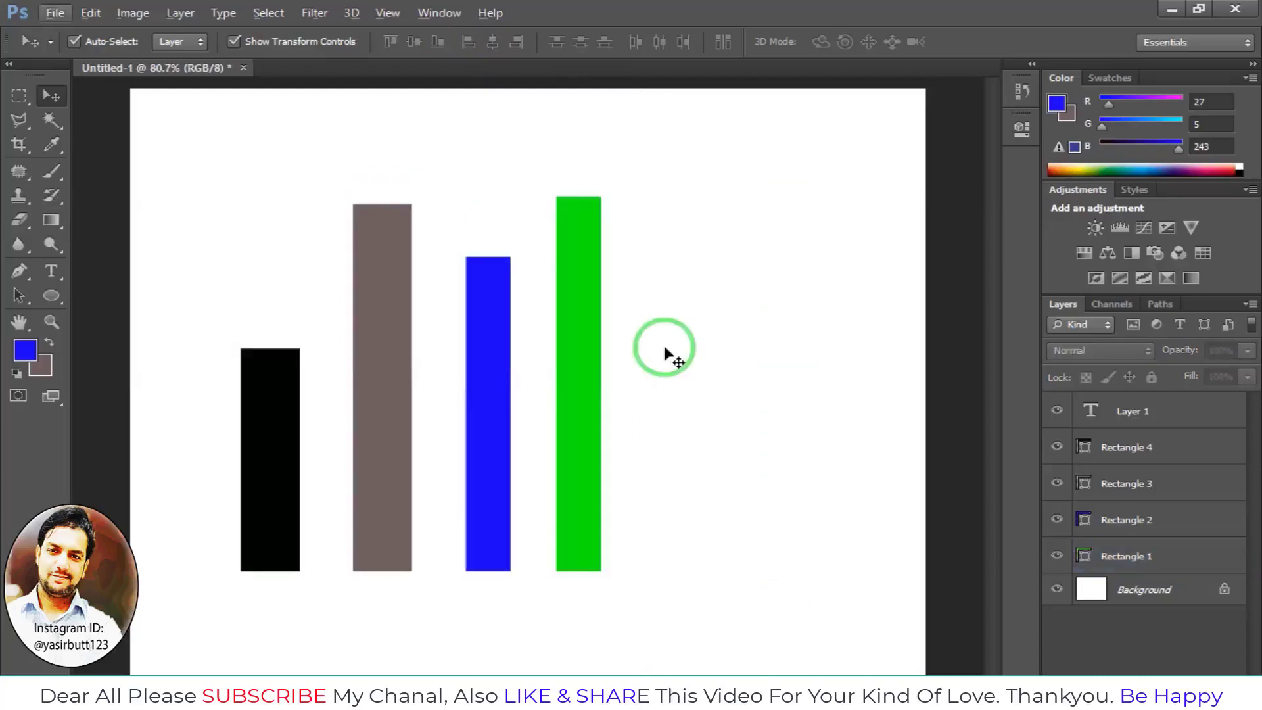
# Delete the green, blue and brown bars.
pyautogui.click(597, 342)
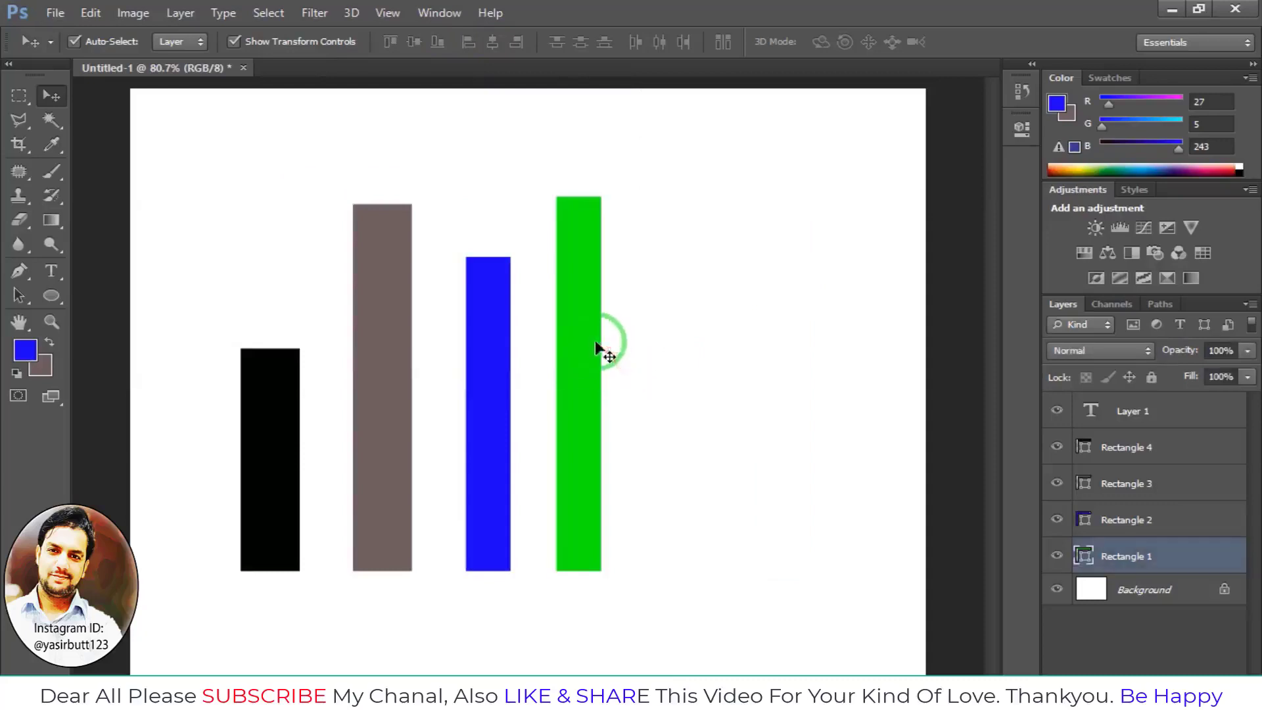
pyautogui.press('Delete')
pyautogui.click(493, 344)
pyautogui.press('Delete')
pyautogui.click(370, 319)
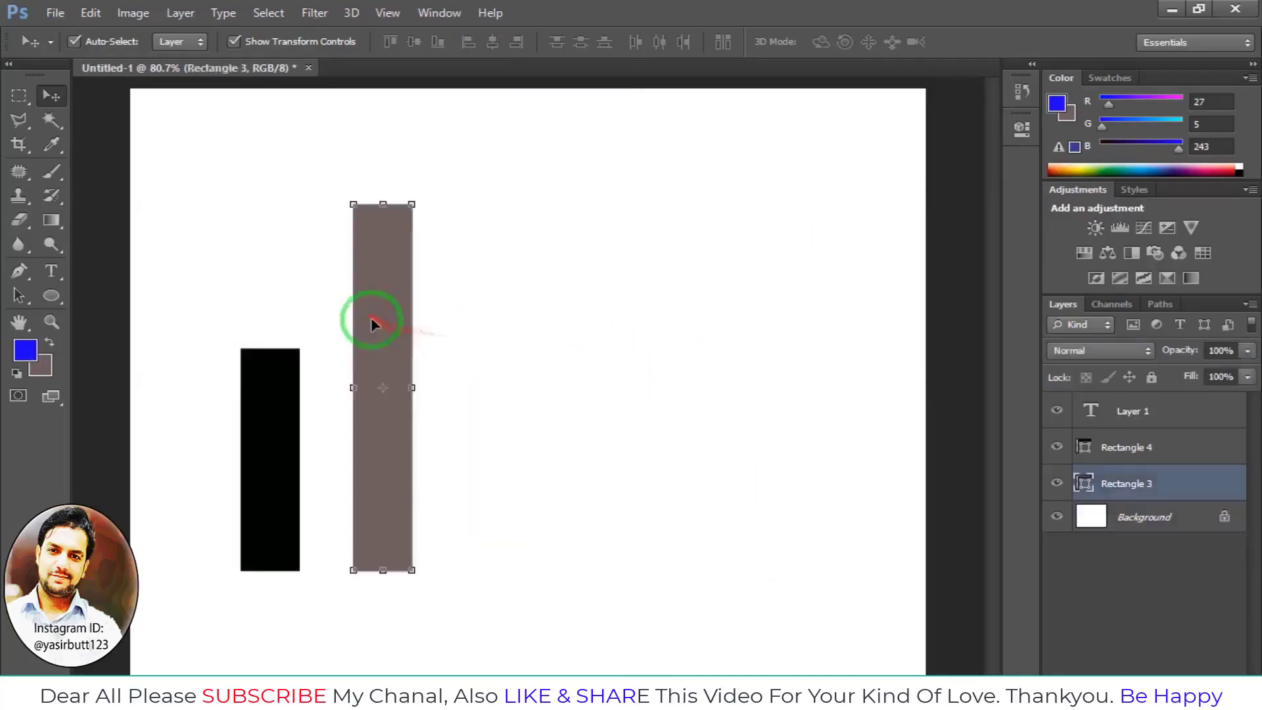
pyautogui.press('Delete')
# Move the black rectangle up, select the whole canvas, and select the black rectangle's layer.
pyautogui.moveTo(274, 395)
pyautogui.mouseDown()
pyautogui.moveTo(273, 307)
pyautogui.moveTo(273, 336)
pyautogui.mouseUp()
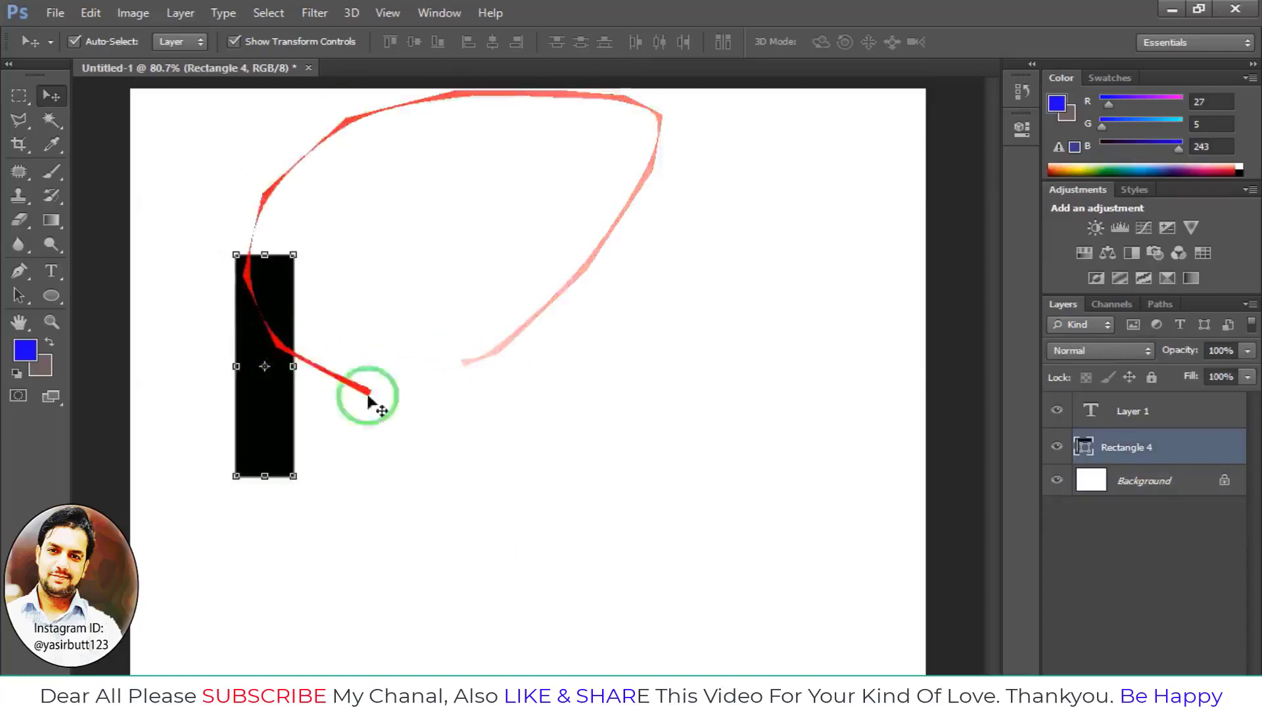
pyautogui.click(530, 241)
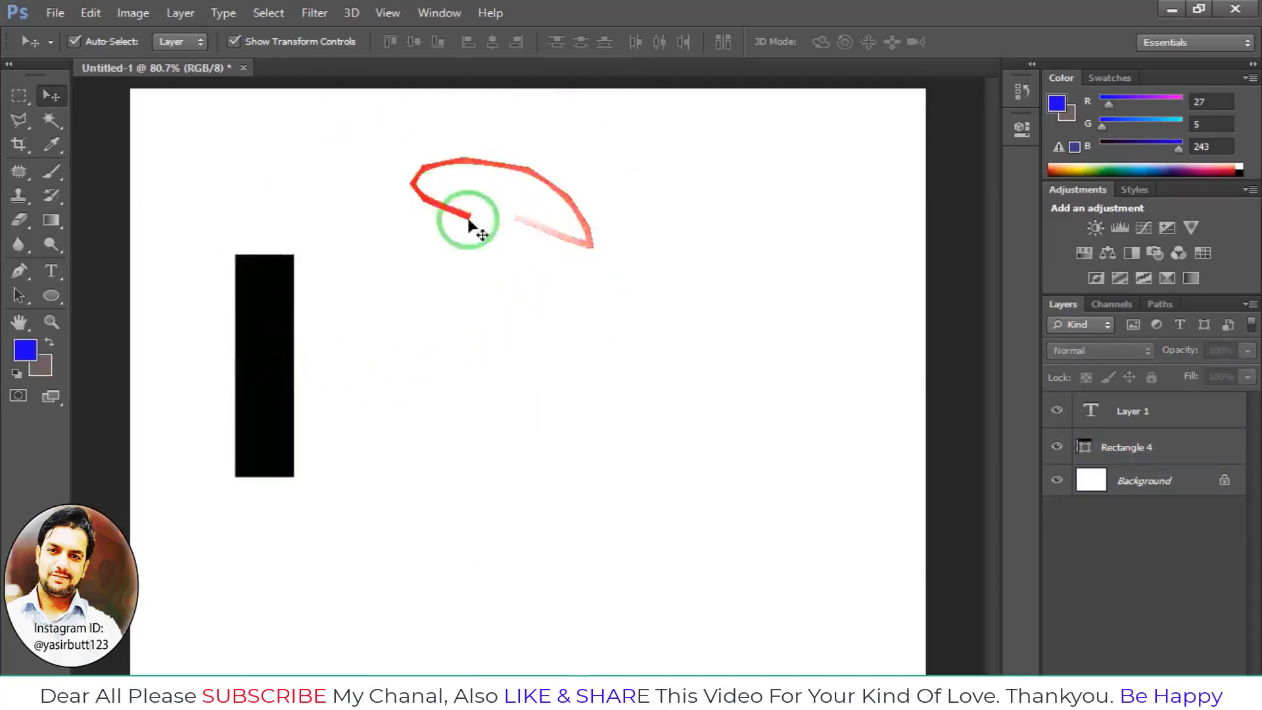
pyautogui.hotkey('ctrl', 'a')
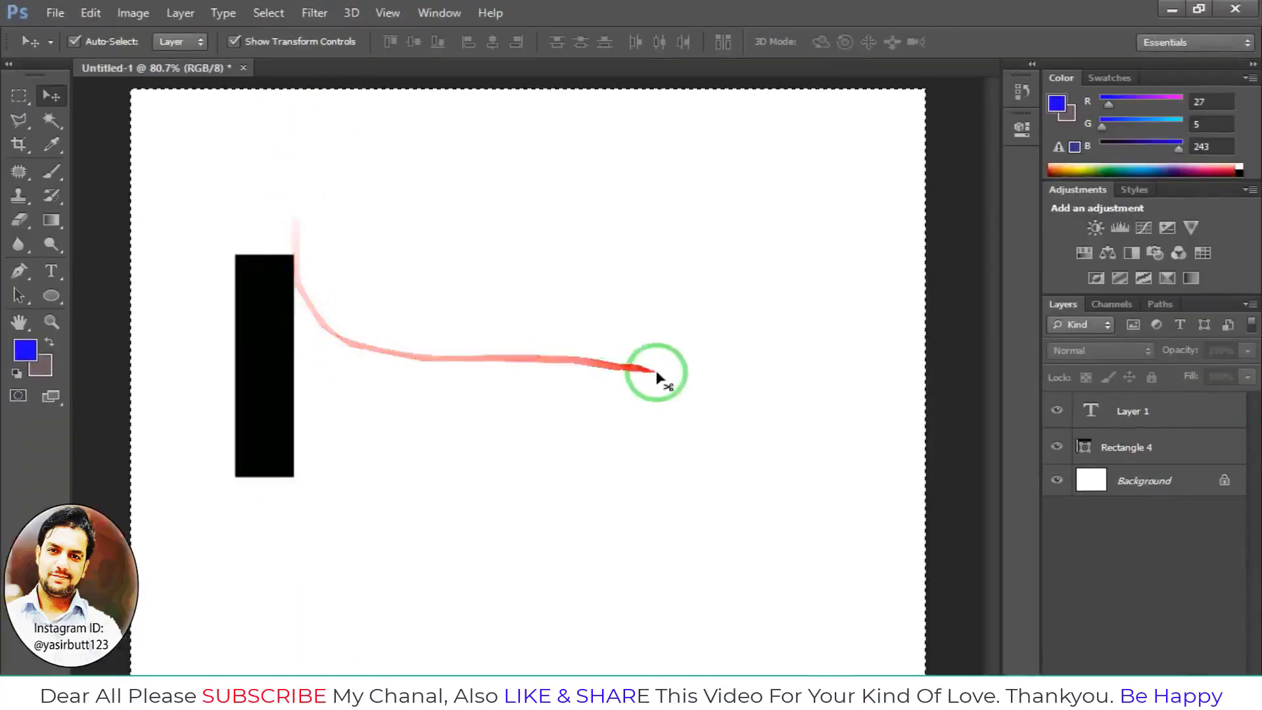
pyautogui.click(1125, 453)
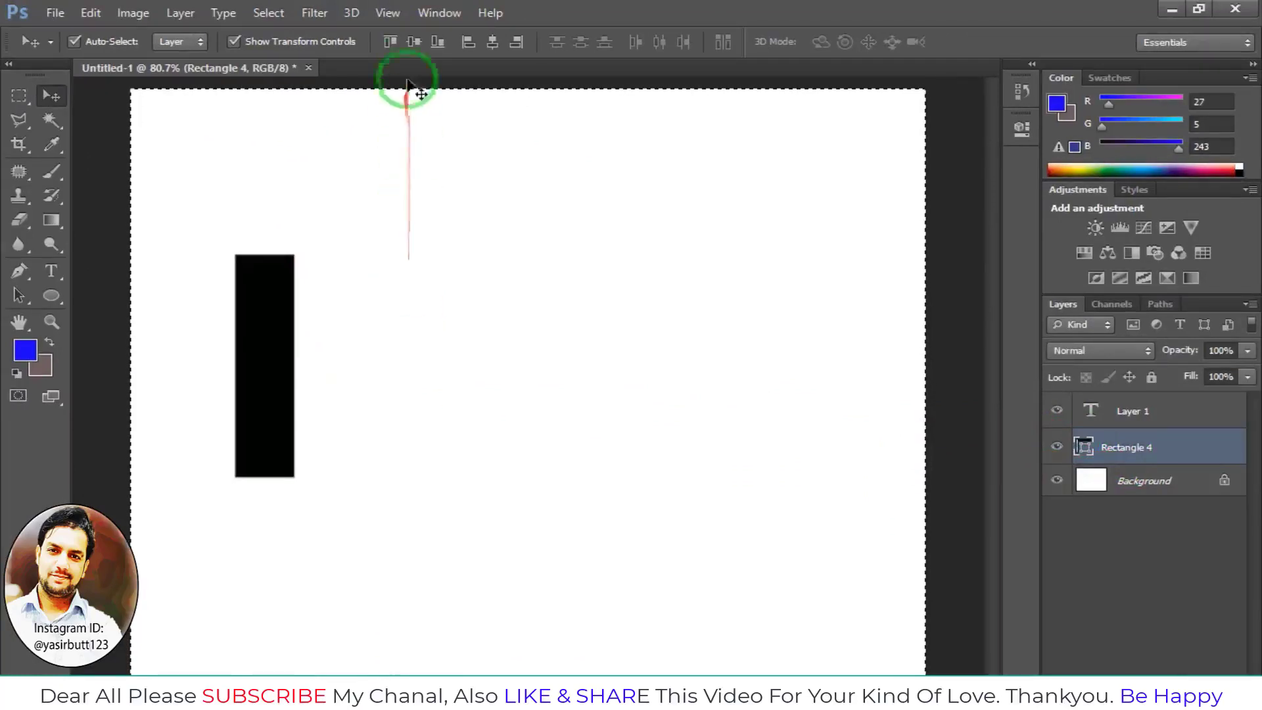
# Align the black rectangle to the canvas centres, bottom, left and right, ending flush left and vertically centred.
pyautogui.click(413, 43)
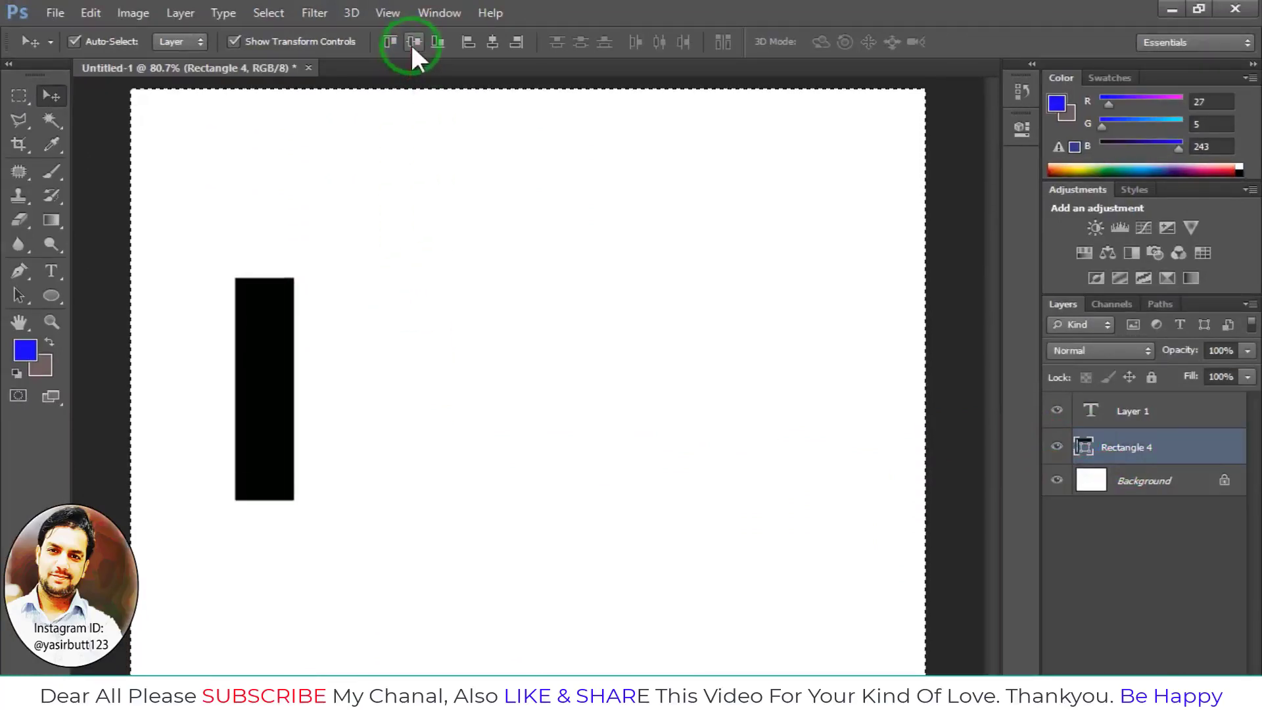
pyautogui.click(488, 50)
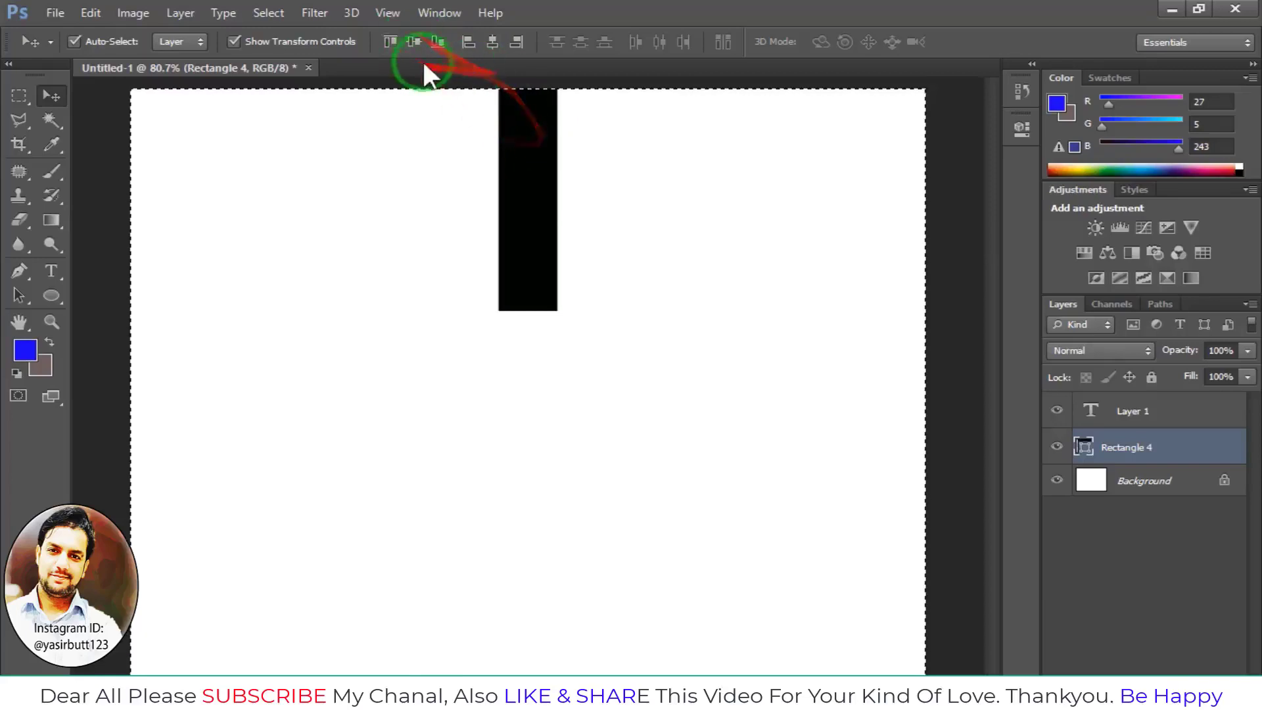
pyautogui.click(438, 42)
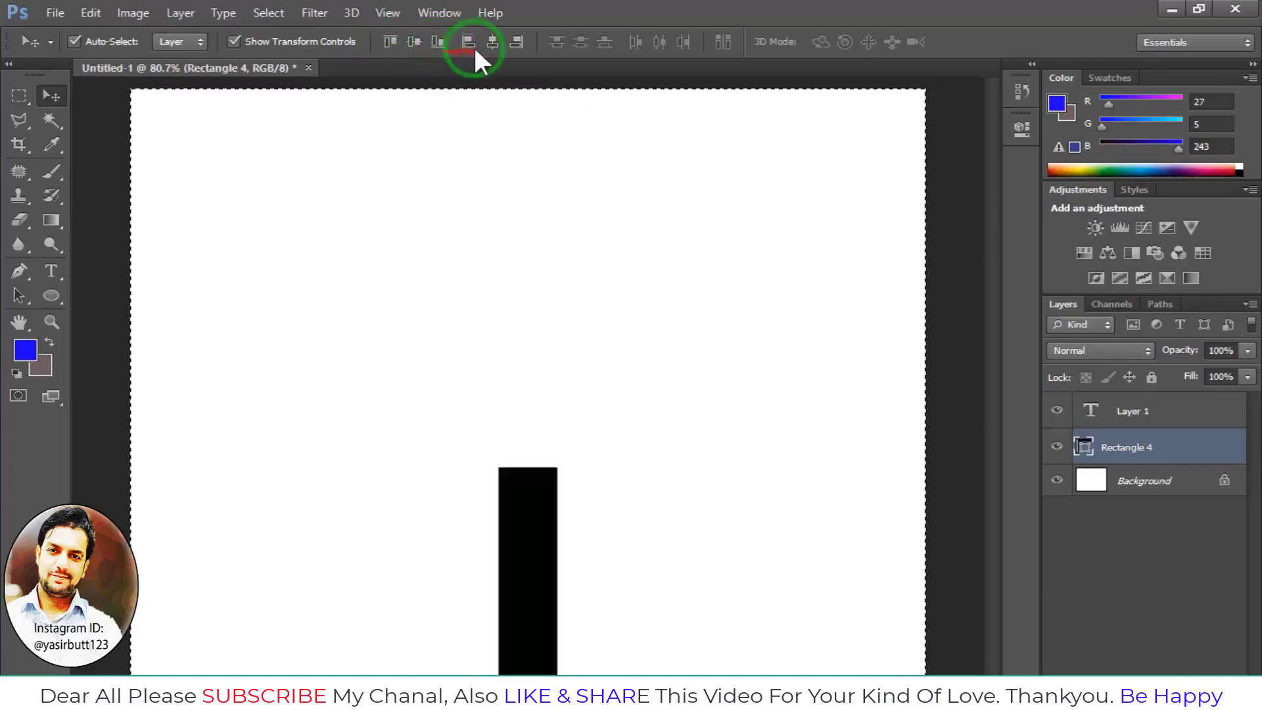
pyautogui.click(471, 44)
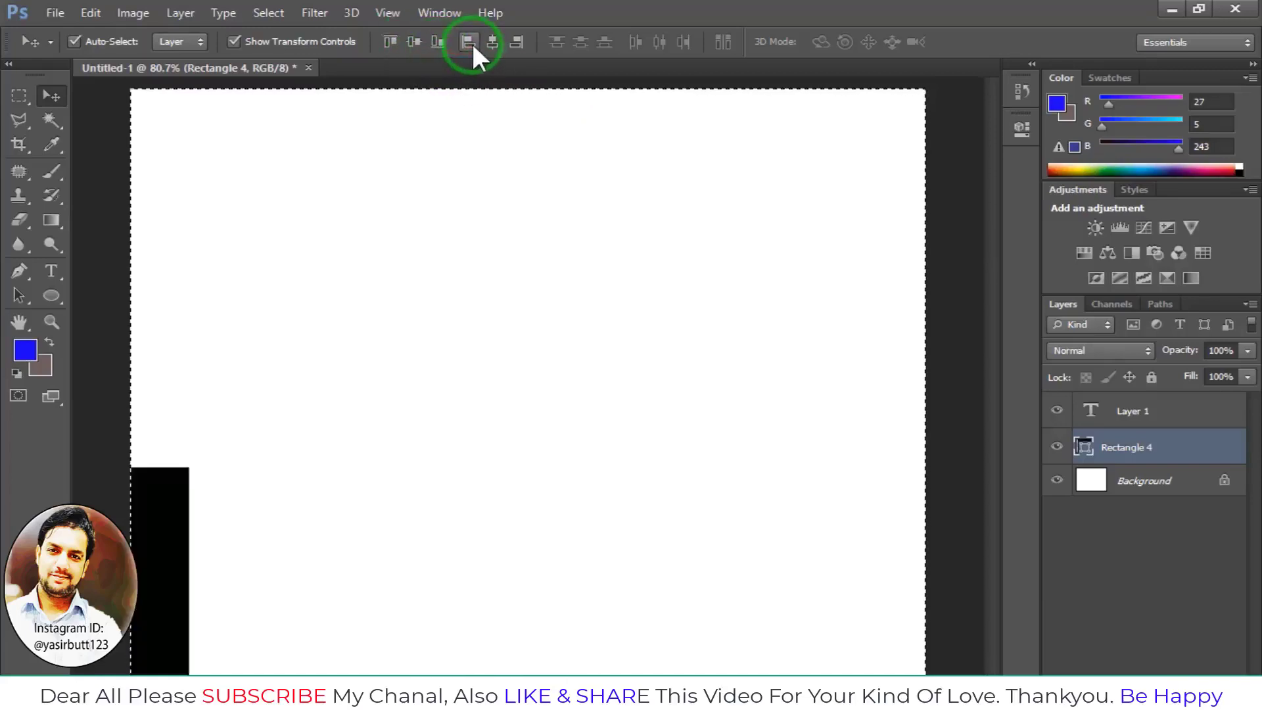
pyautogui.click(517, 42)
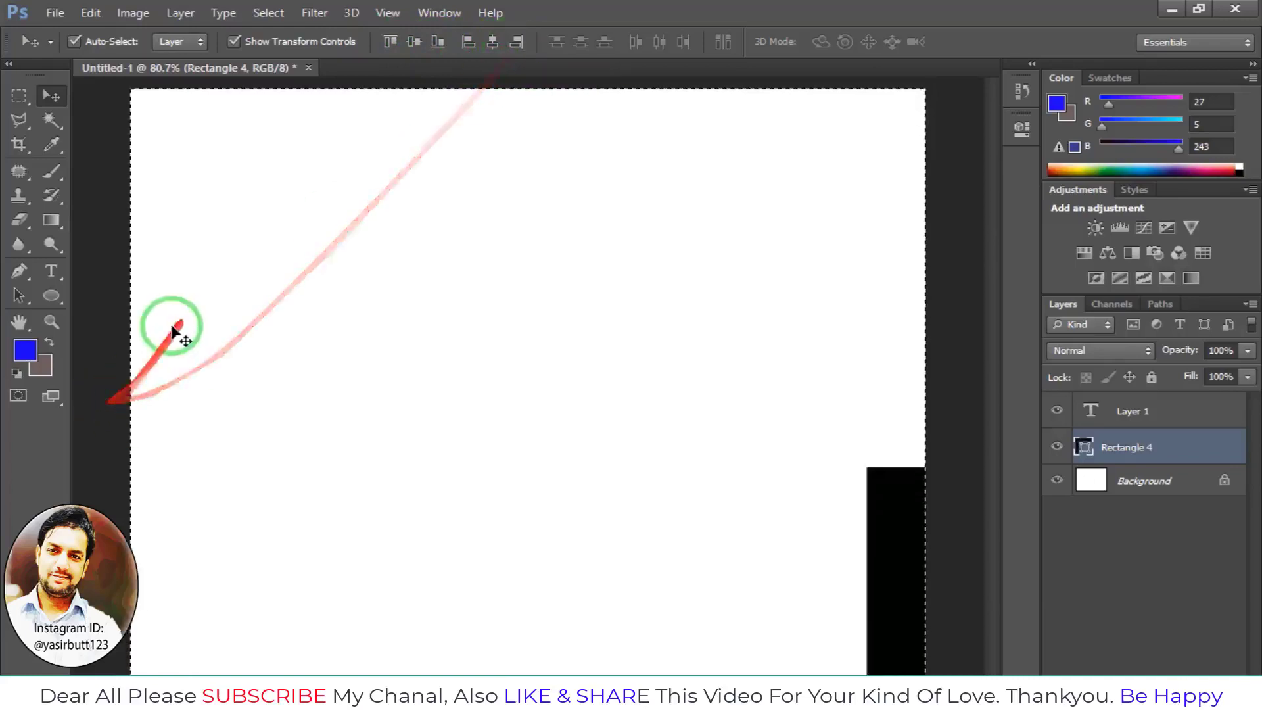
pyautogui.click(492, 43)
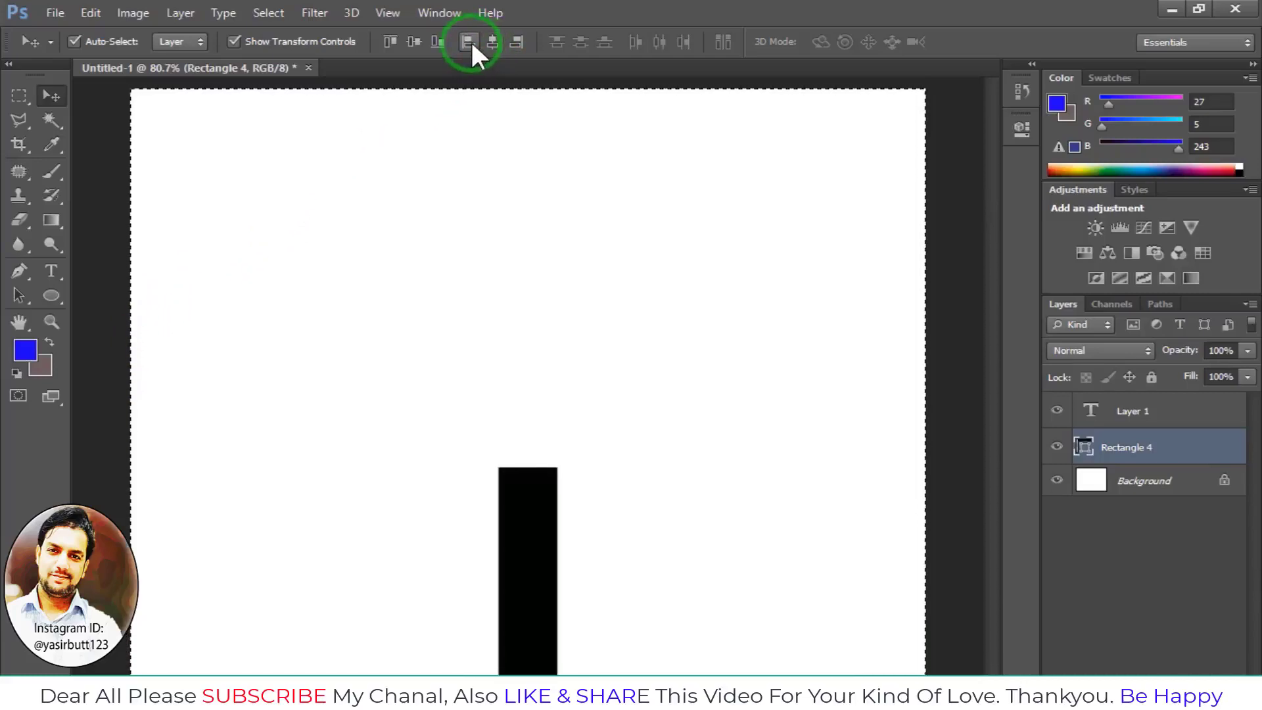
pyautogui.click(416, 42)
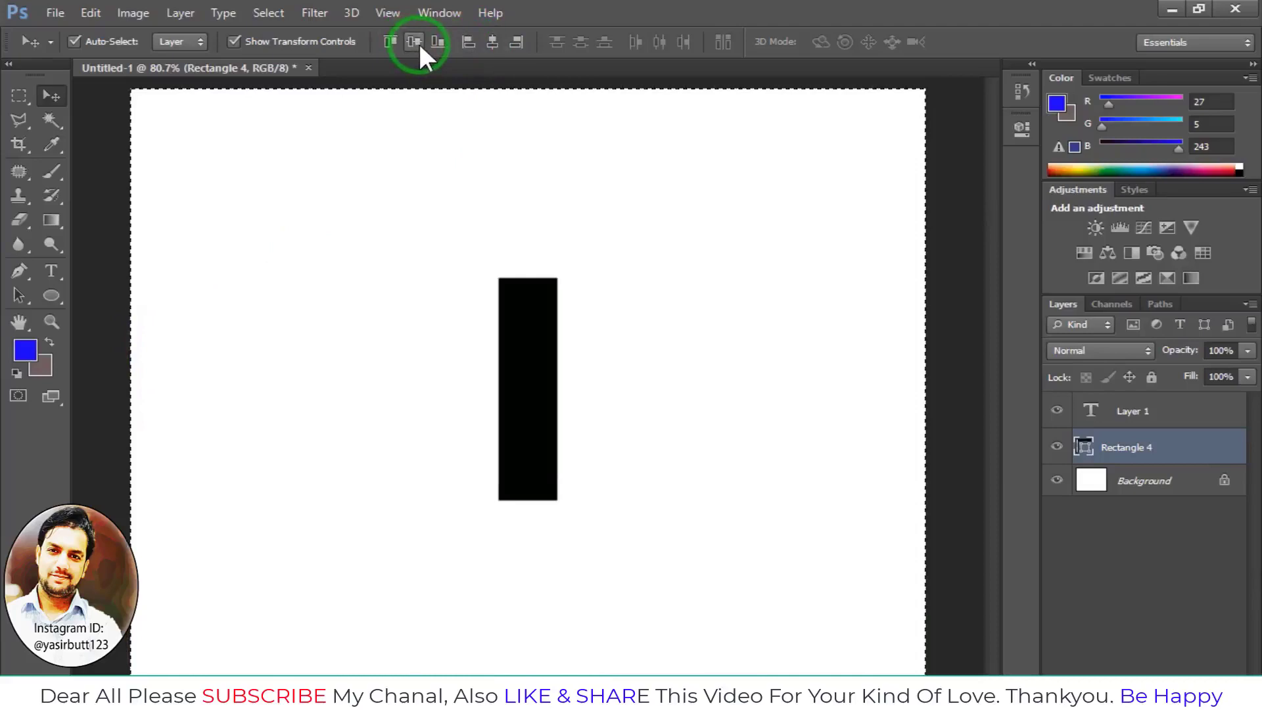
pyautogui.click(471, 42)
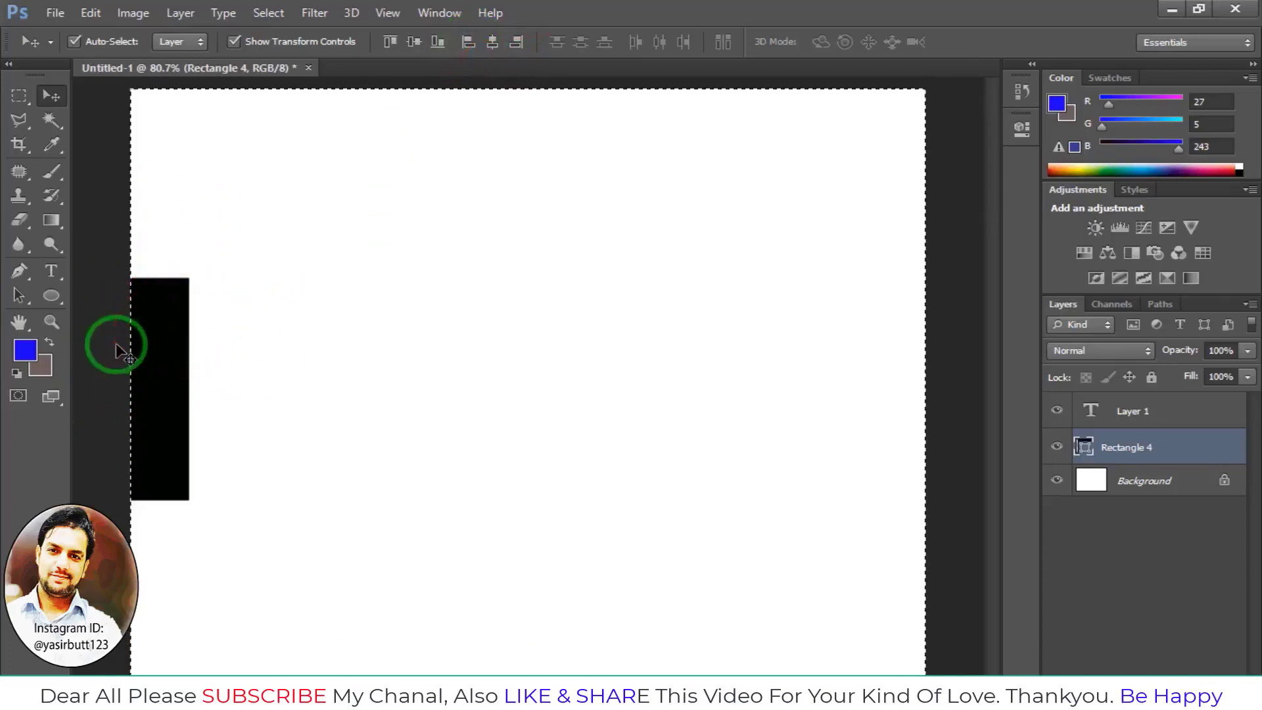